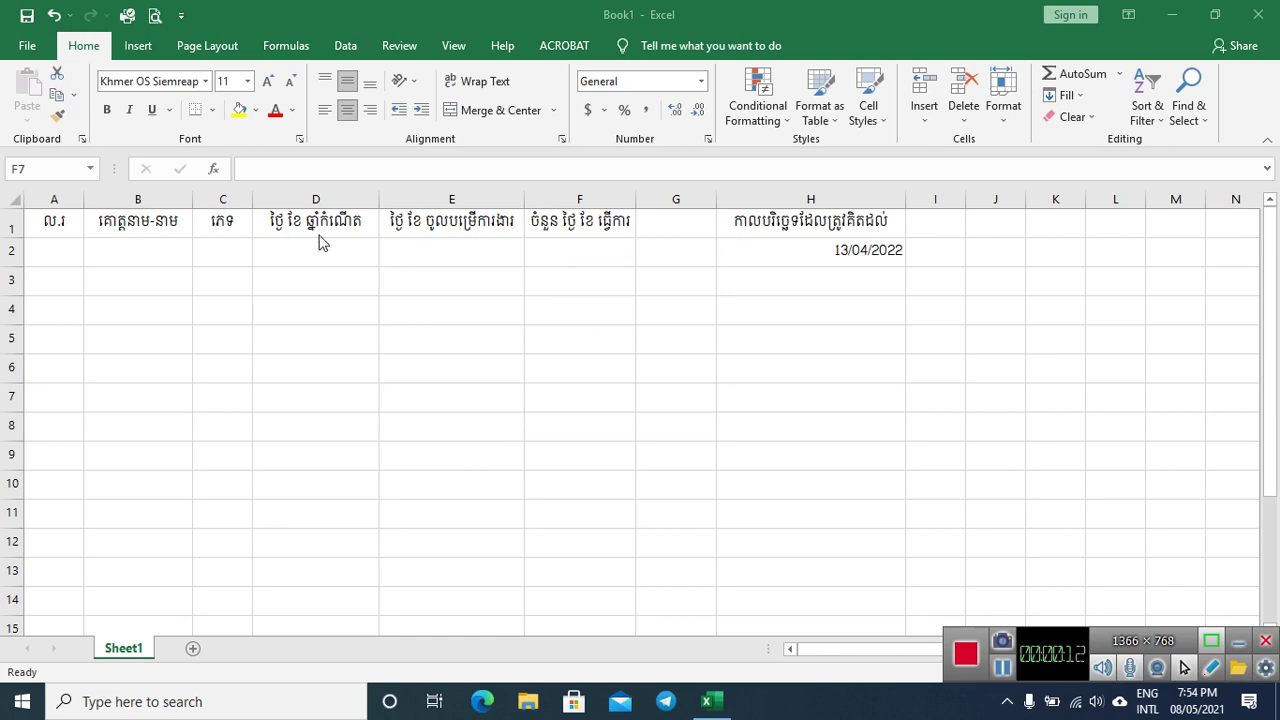
- Examine the column headings from A to H and the cutoff date in H2
left_click(451, 256)
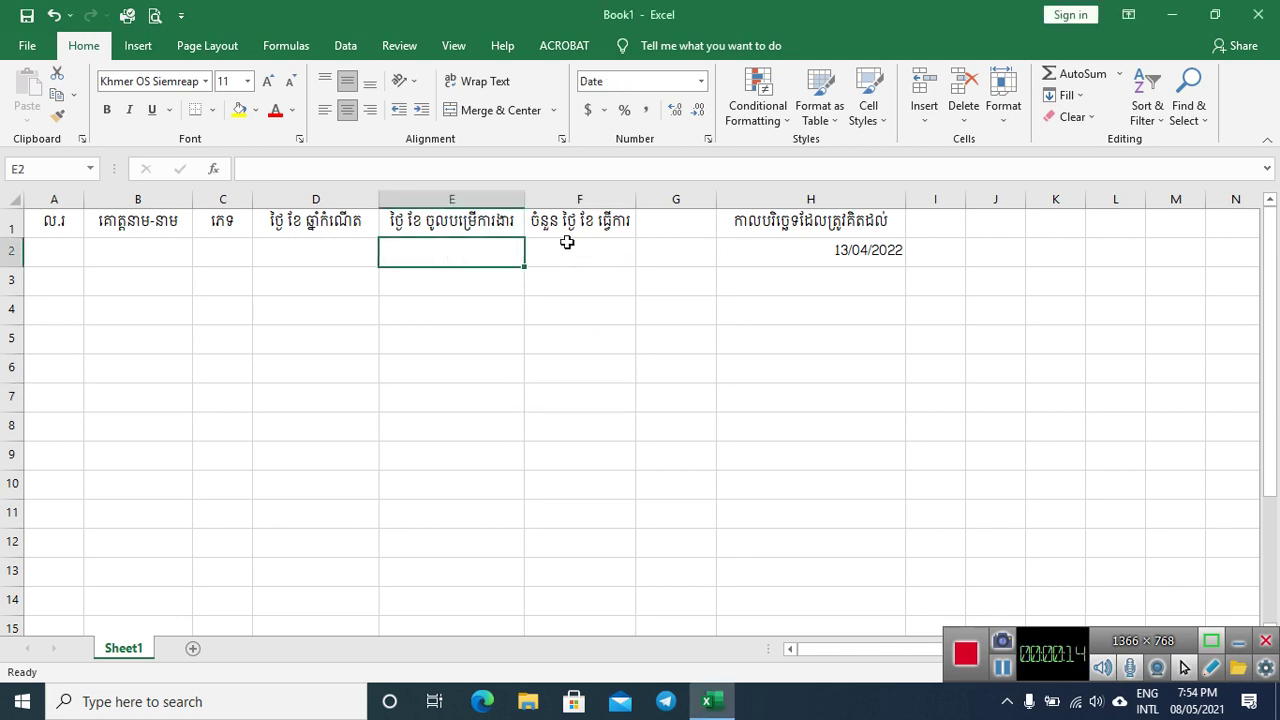
left_click(820, 251)
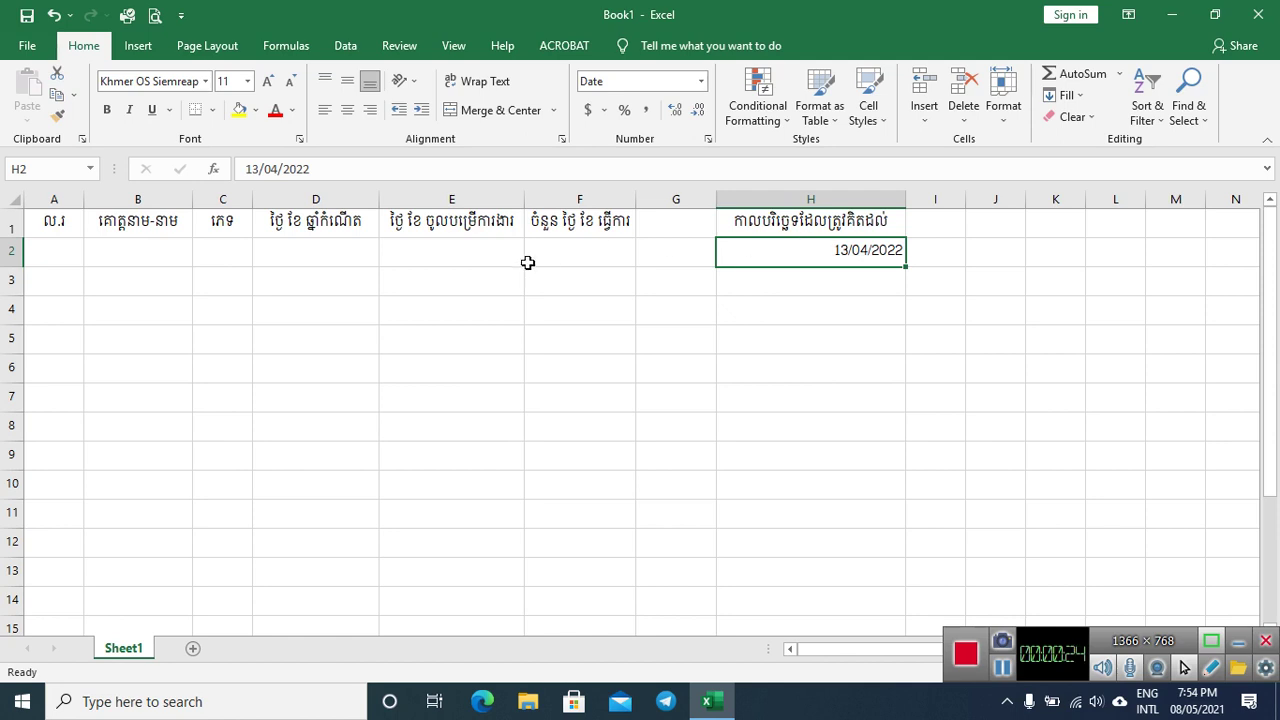
left_click(666, 199)
left_click(675, 340)
left_click(762, 216)
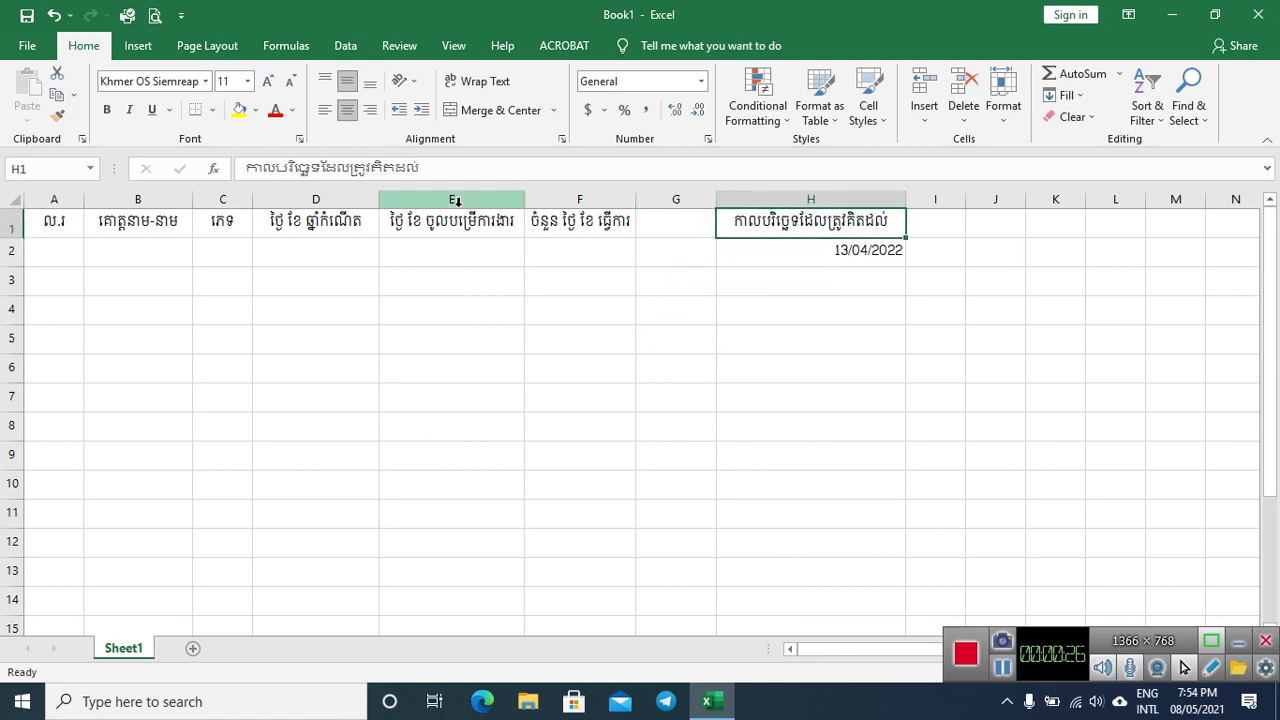
left_click(70, 220)
left_click(118, 220)
left_click(315, 200)
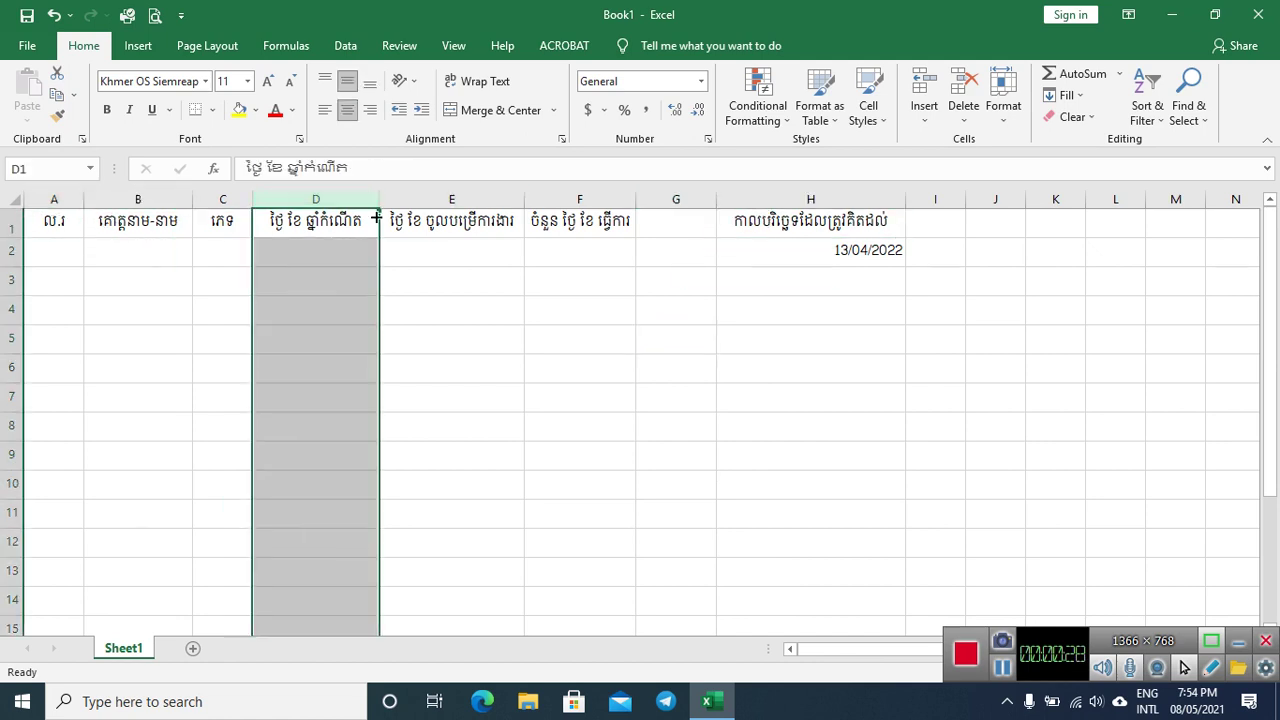
left_click(434, 222)
left_click(553, 225)
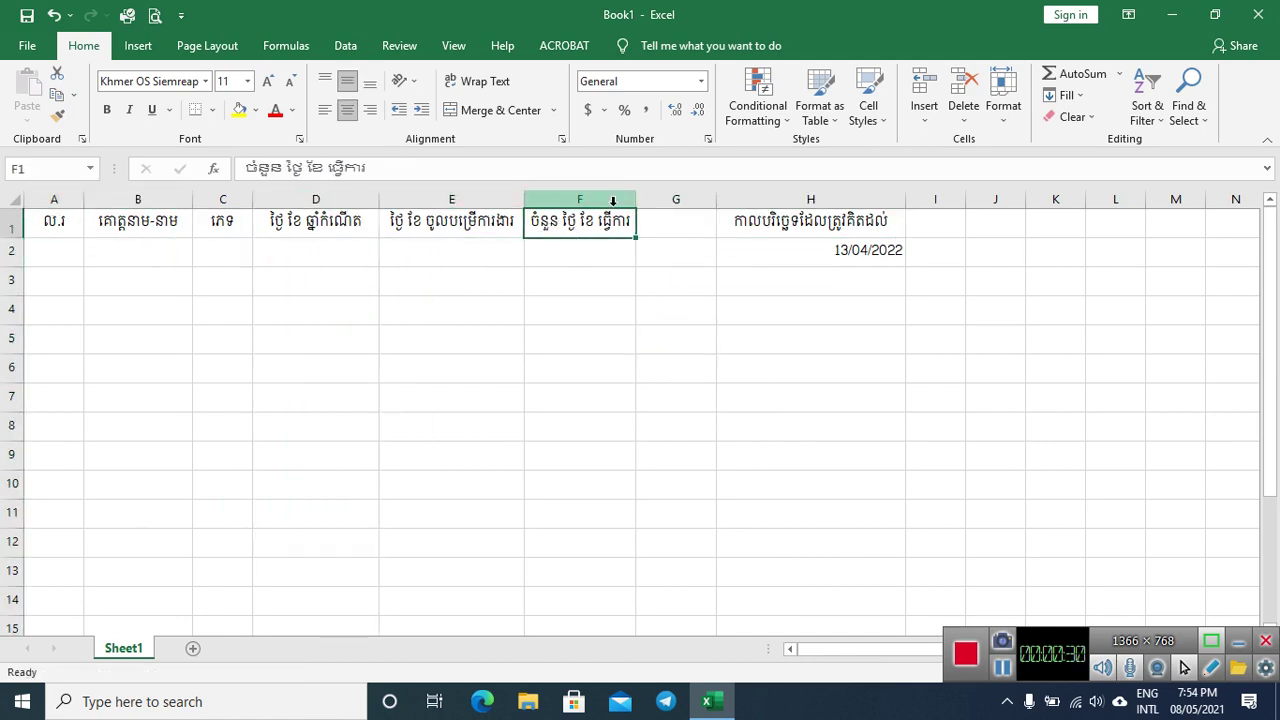
- Widen column F slightly and make column G much wider, to roughly the combined width of columns D to F
double_click(636, 199)
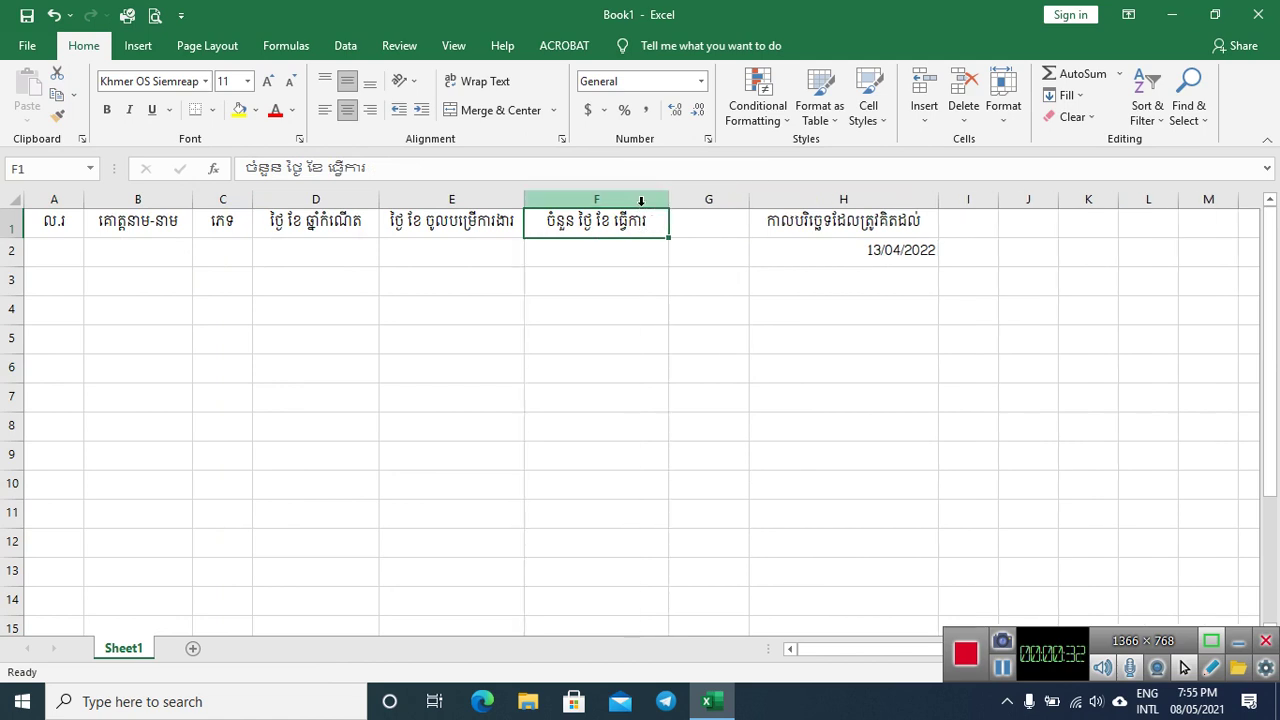
left_click(925, 248)
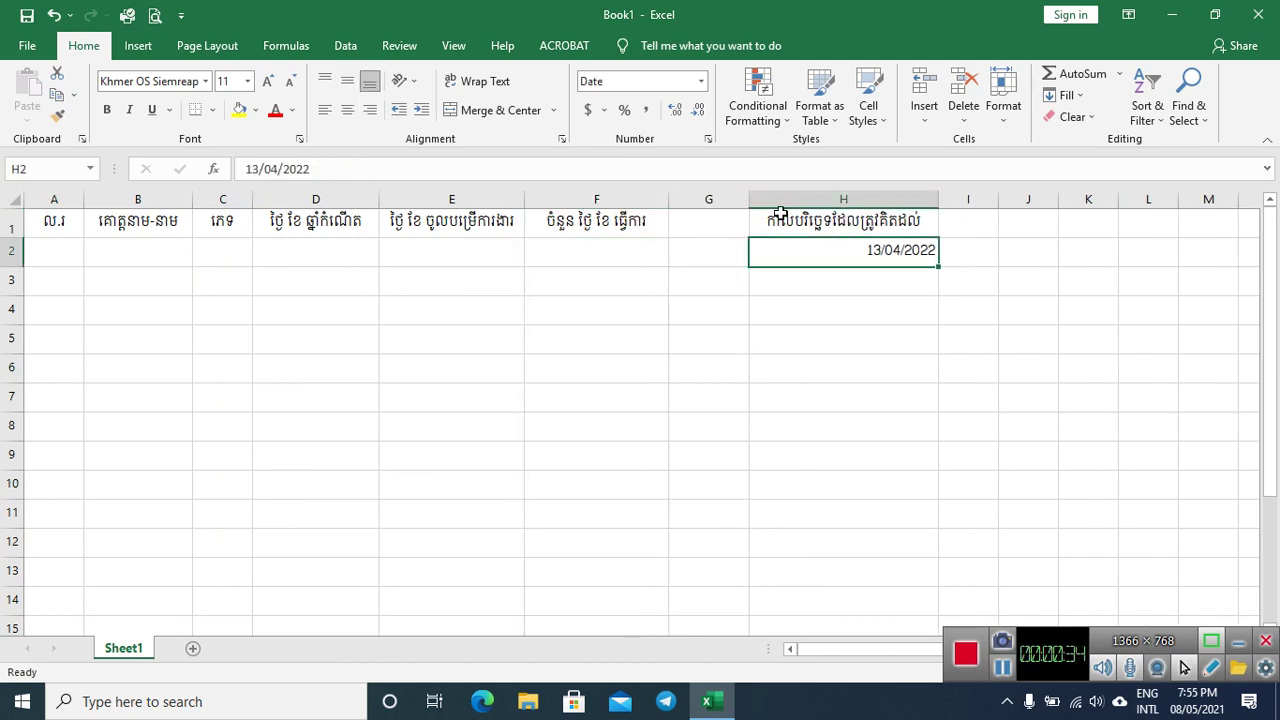
left_click_drag(755, 199, 1015, 199)
key("Down")
key("Down")
key("Left")
left_click(1180, 251)
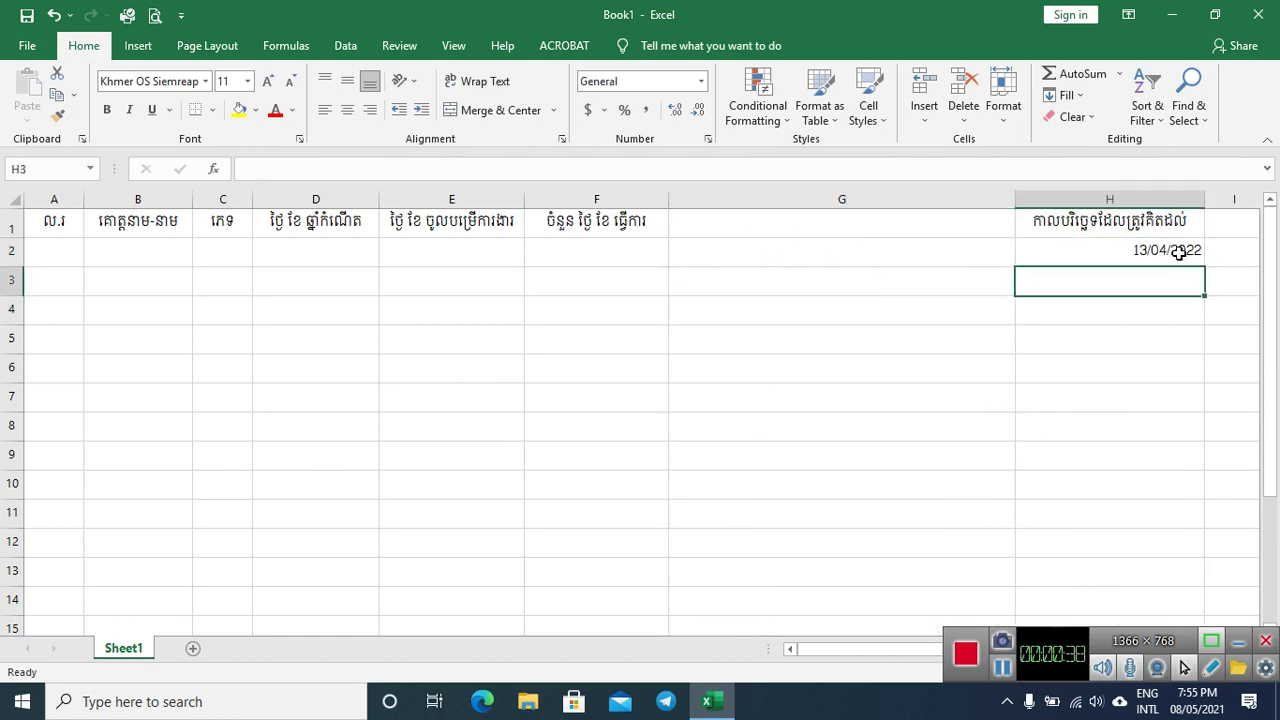
- Fill in A2 to C2 with serial number 1, the employee's name in Khmer script and the gender ប្រុស
left_click(70, 267)
type("1")
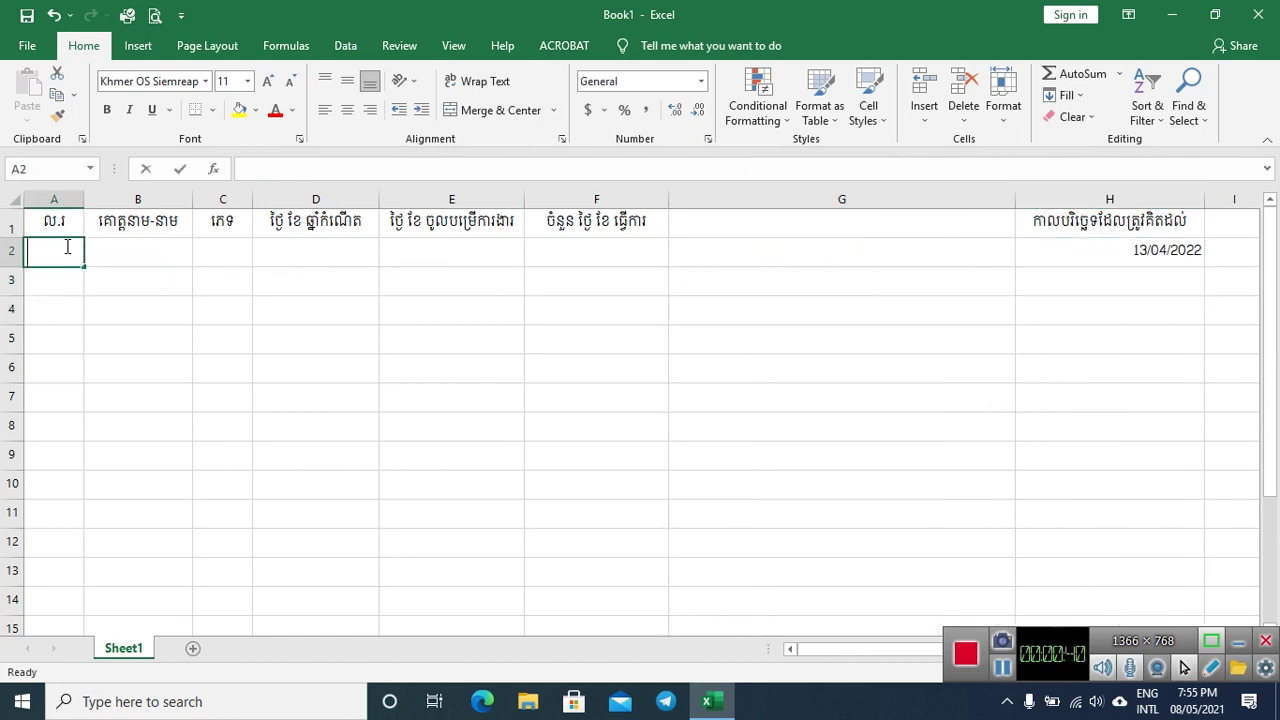
left_click(87, 250)
type("k")
key("Tab")
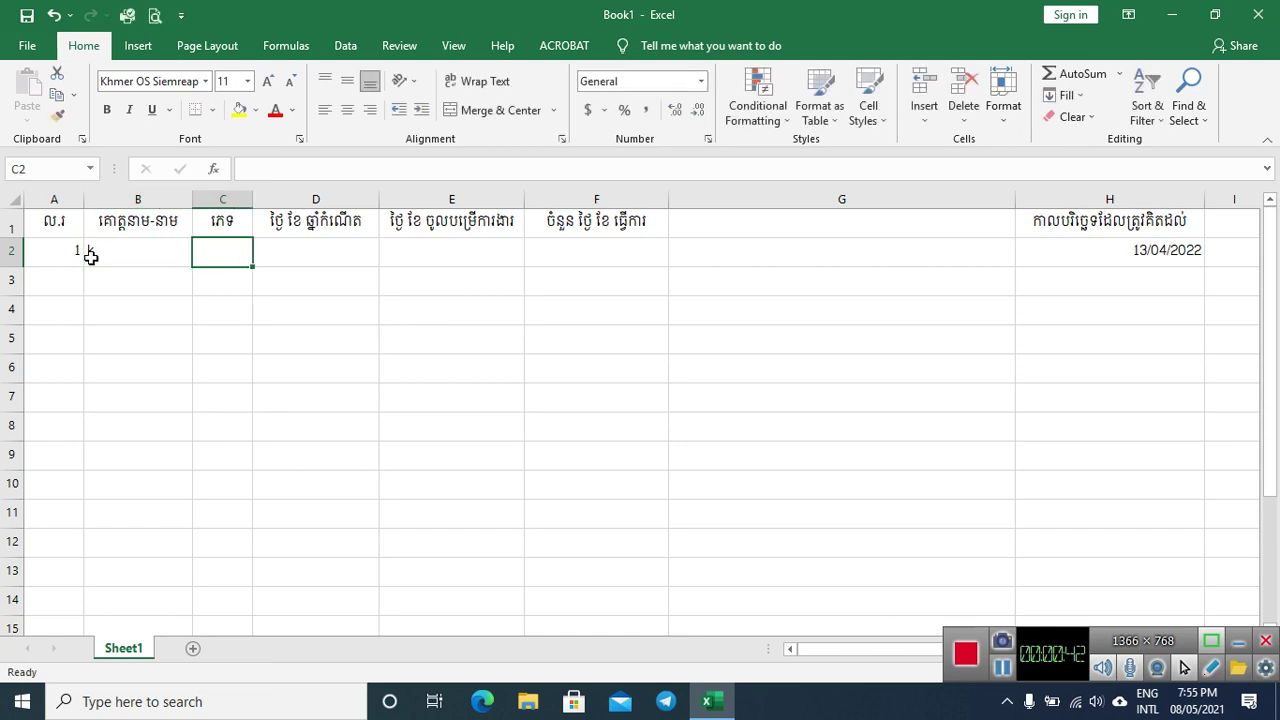
left_click(90, 256)
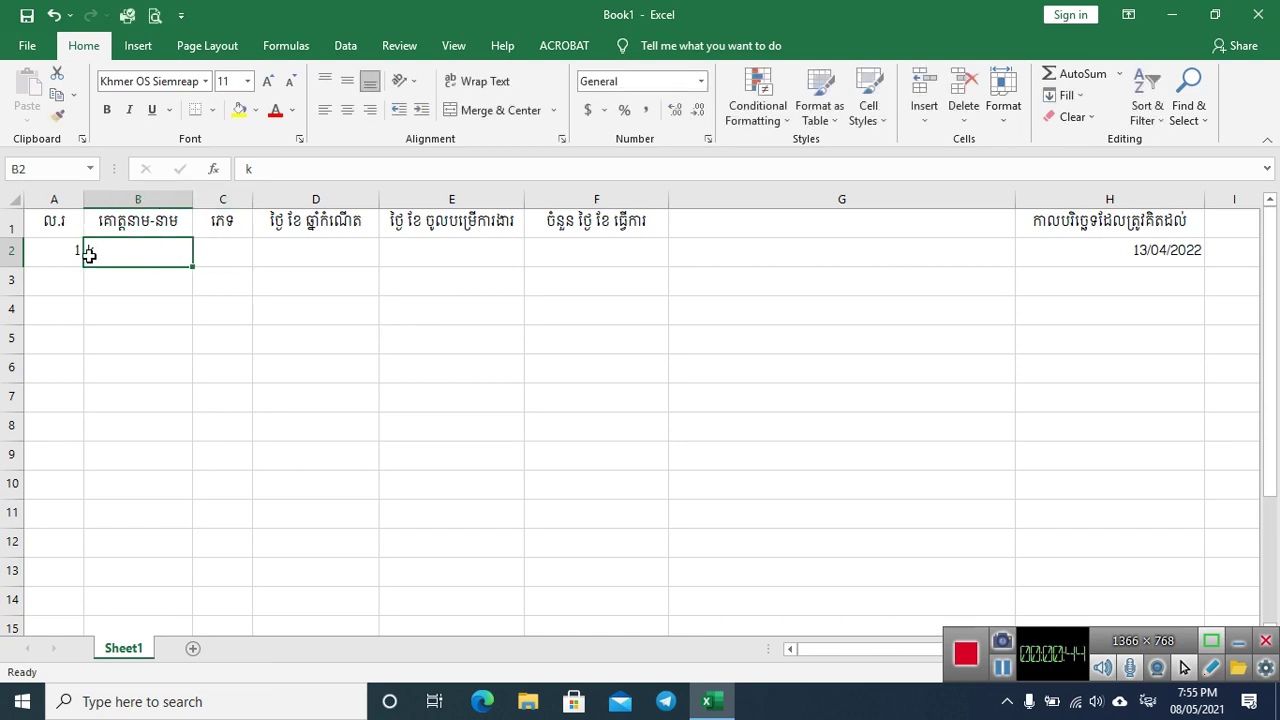
type("ក")
key("Tab")
type("ប្រុស")
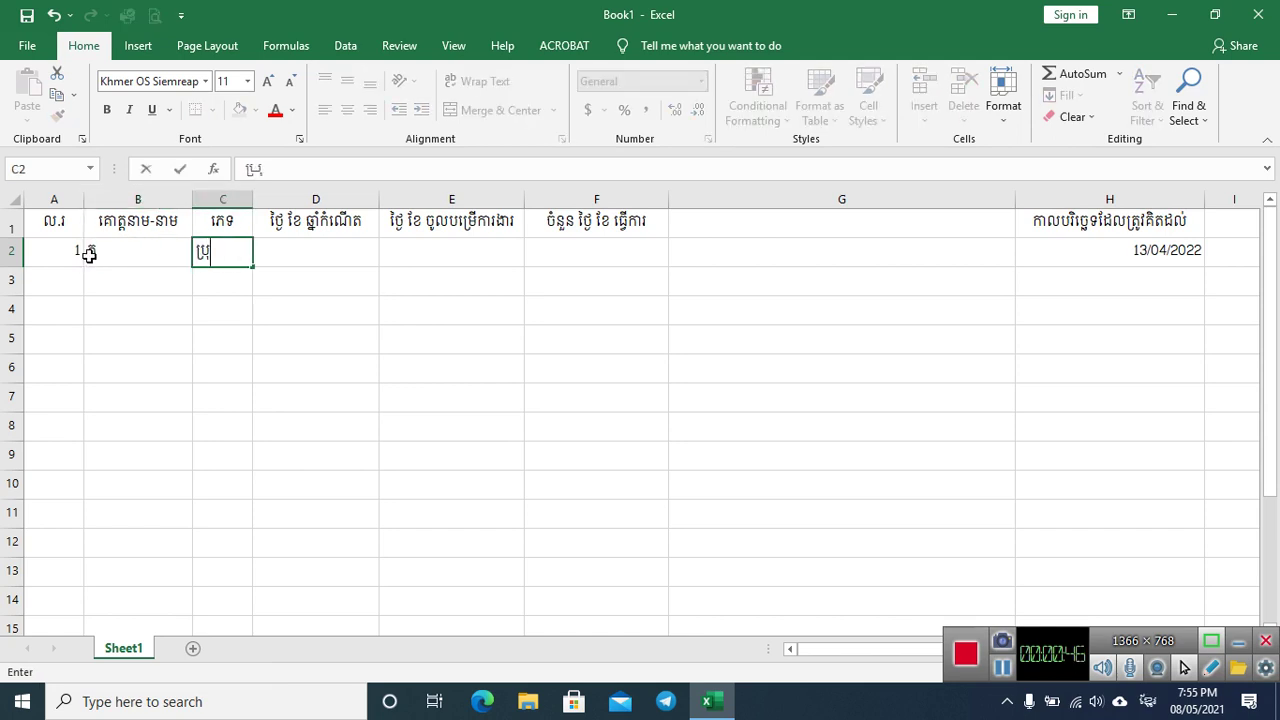
key("Tab")
- Enter the employee's date of birth in D2 and the work start date 1-10-2005 in E2
key("alt+shift")
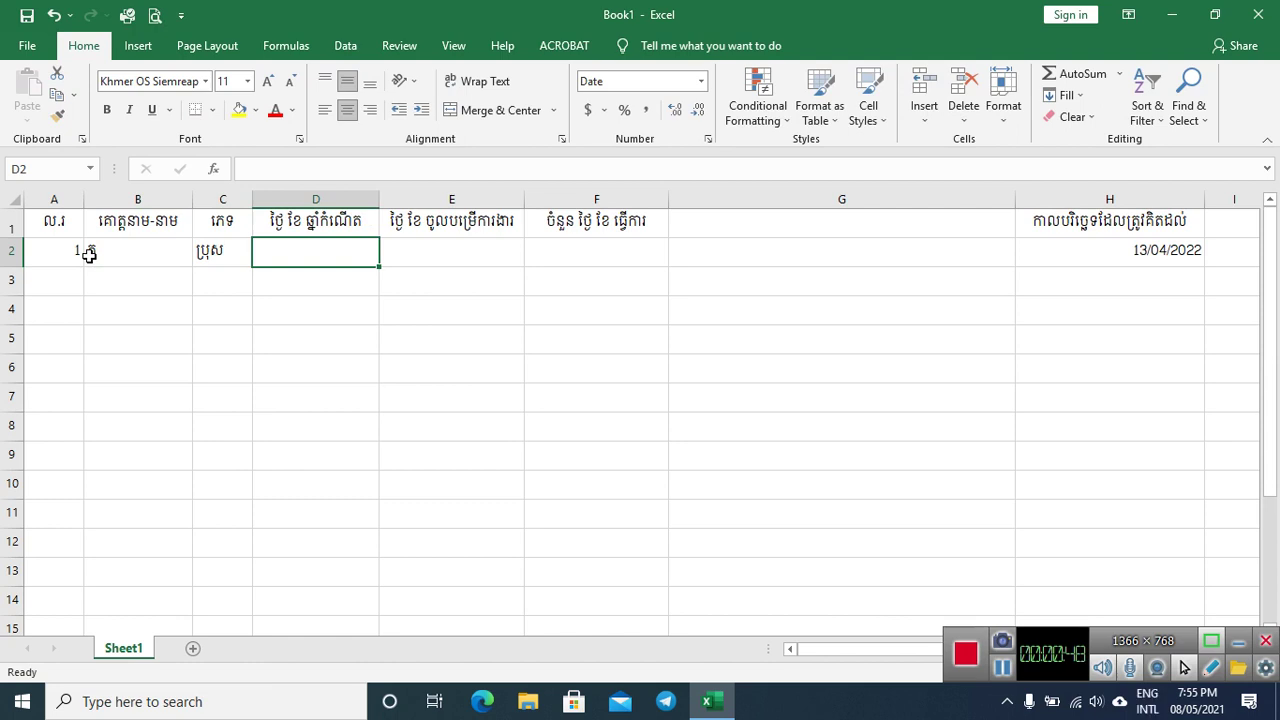
type("2-9-1")
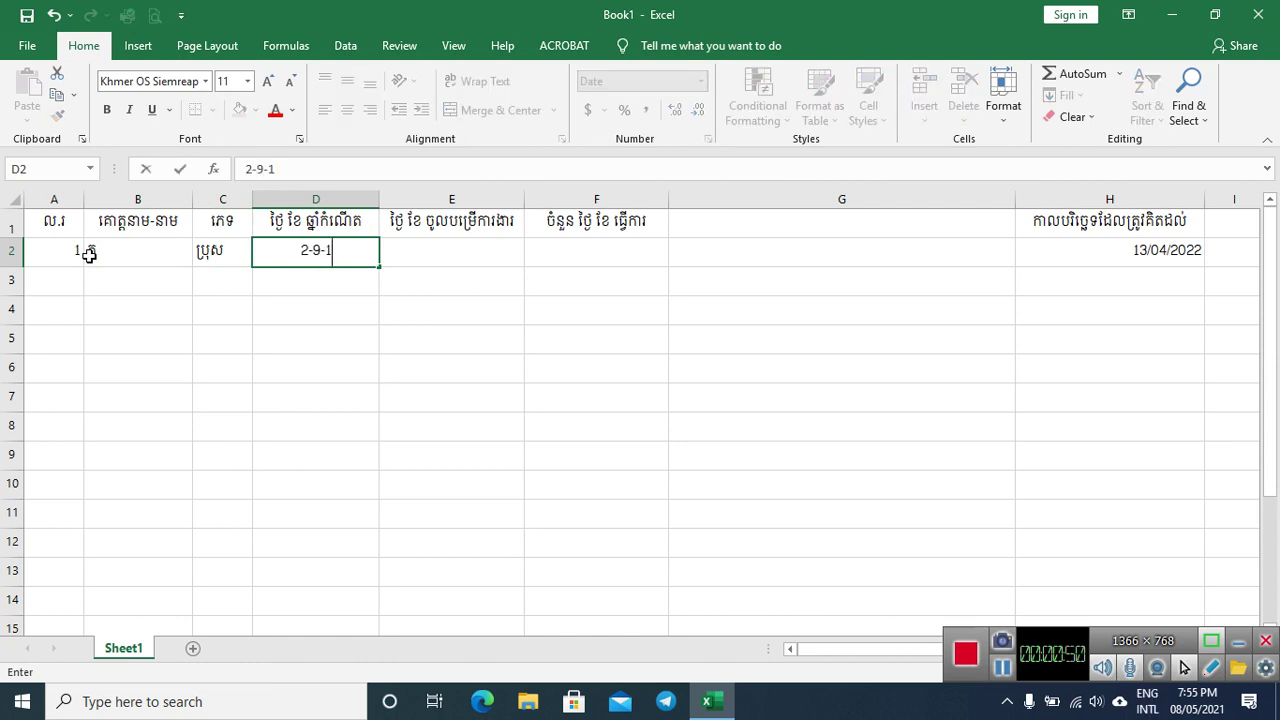
type("985")
key("Tab")
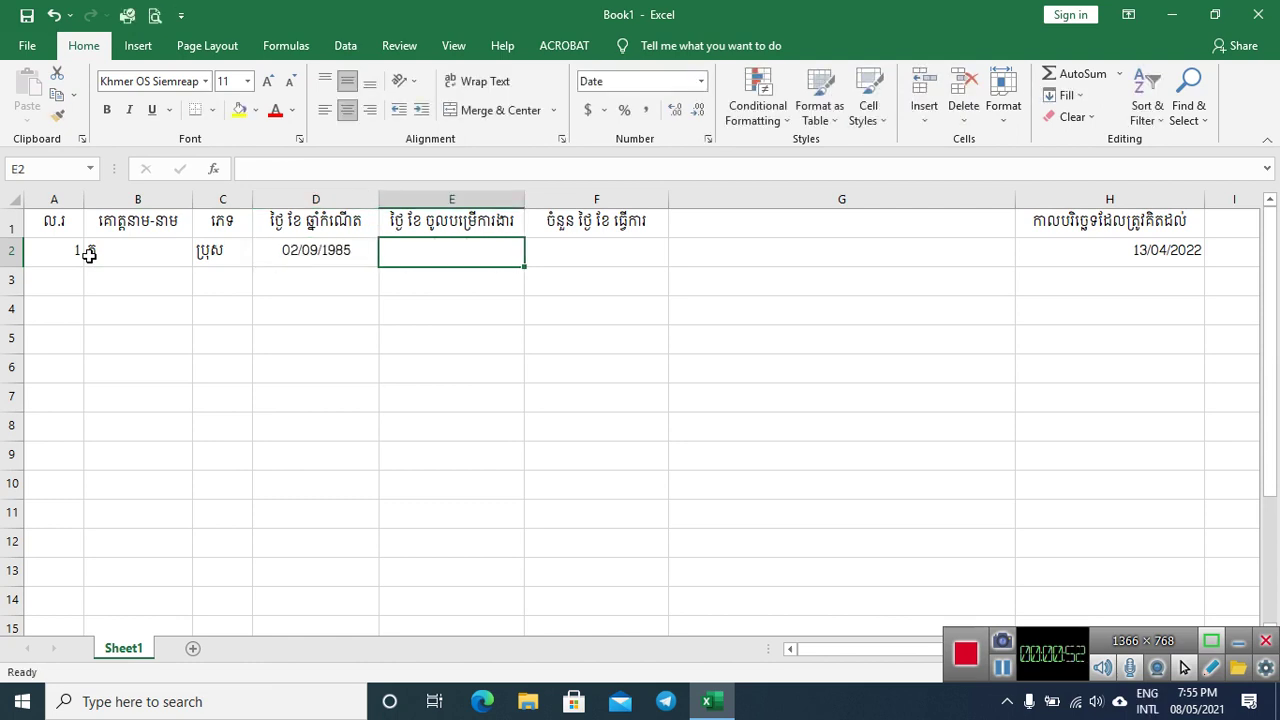
type("1-10-2")
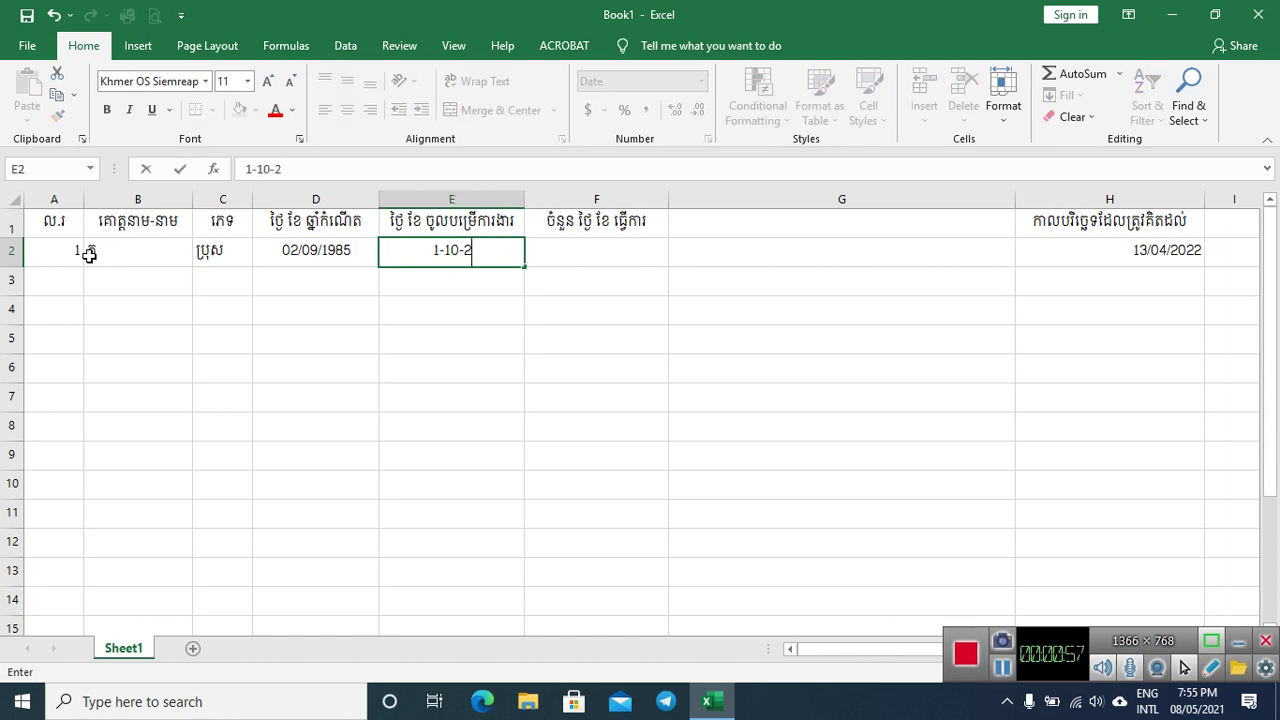
type("005")
key("Tab")
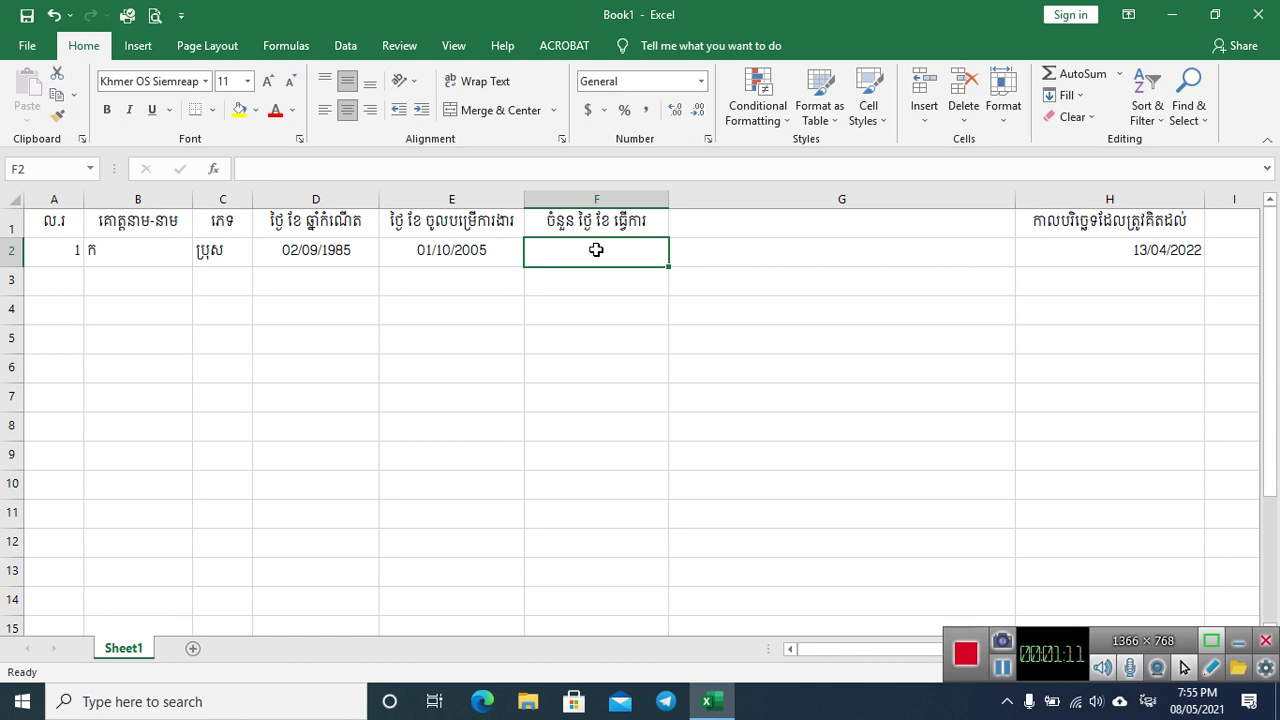
- Begin a formula in F2 with =datedif(E2,H2,"y") to count the full years worked up to the cutoff date
type("ថ")
key("BackSpace")
key("alt+shift")
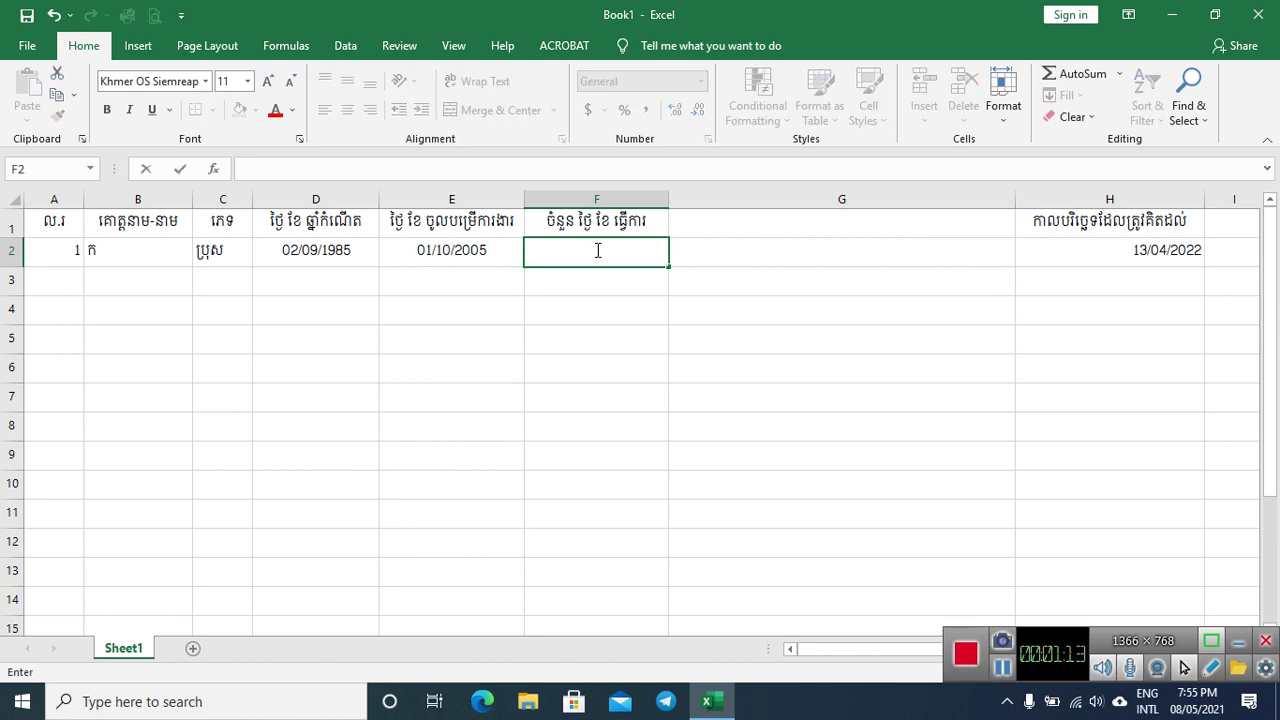
type("=da")
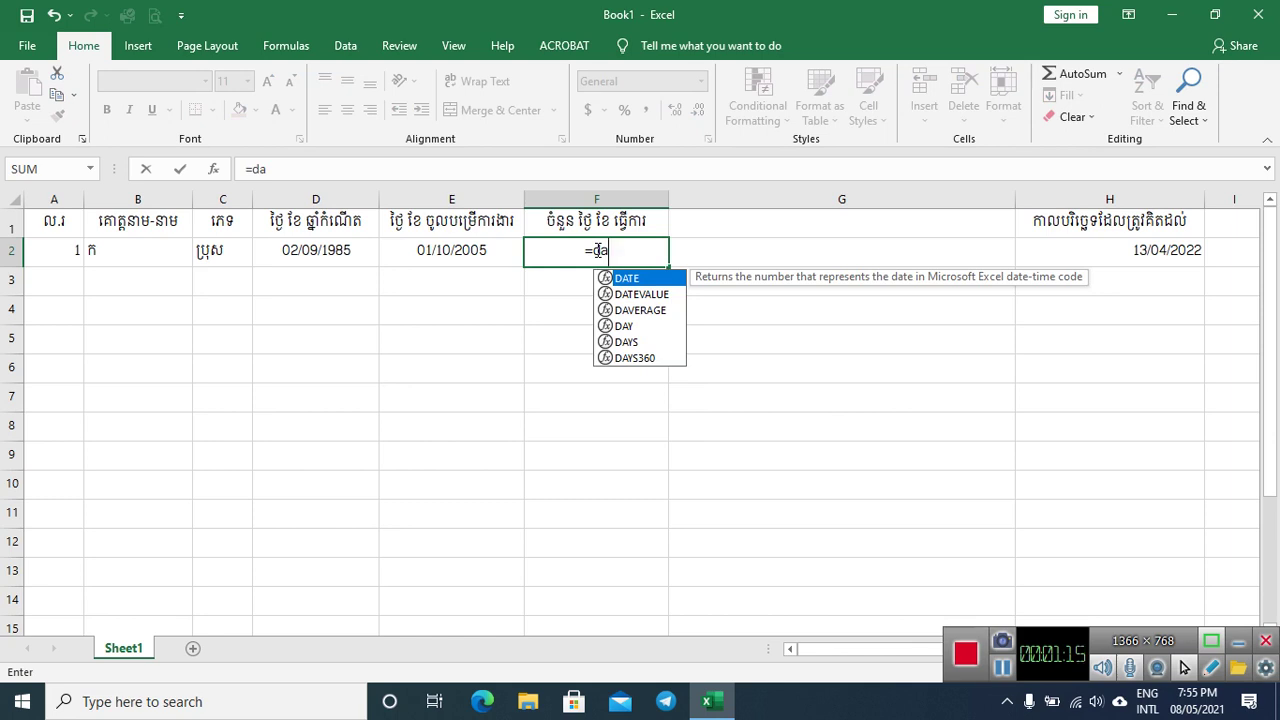
type("tedif(")
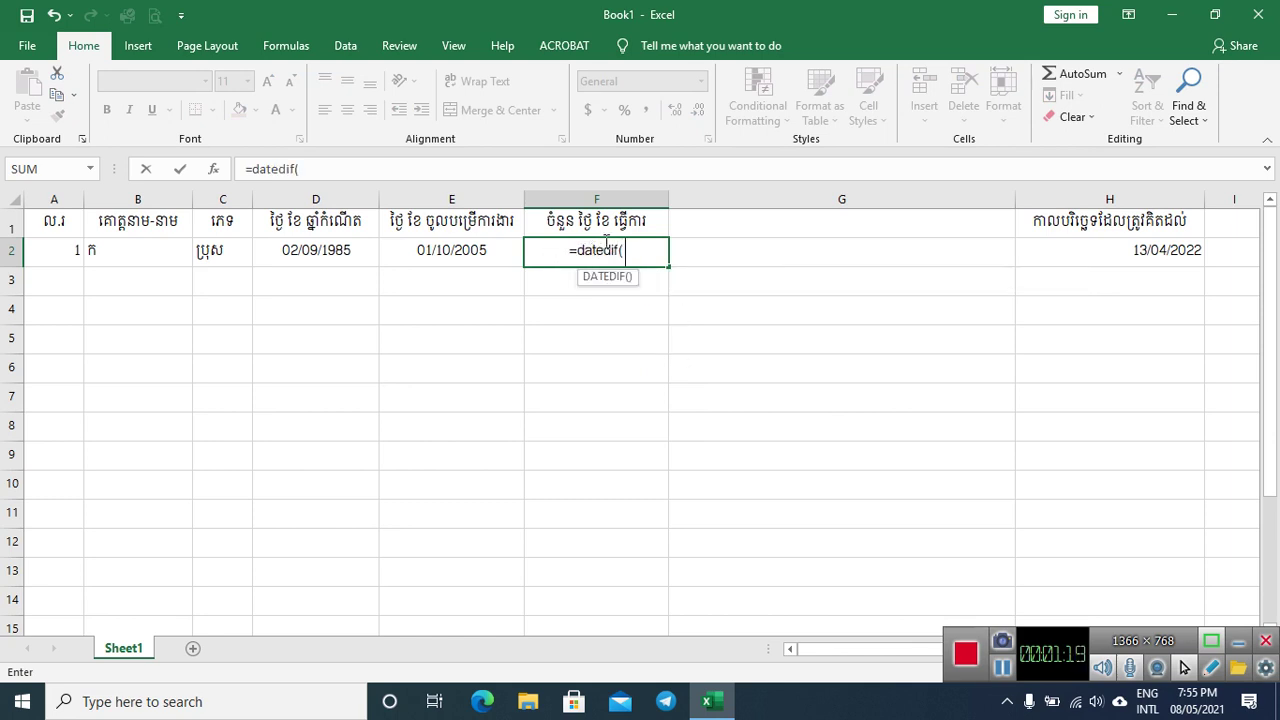
left_click(427, 253)
type(",")
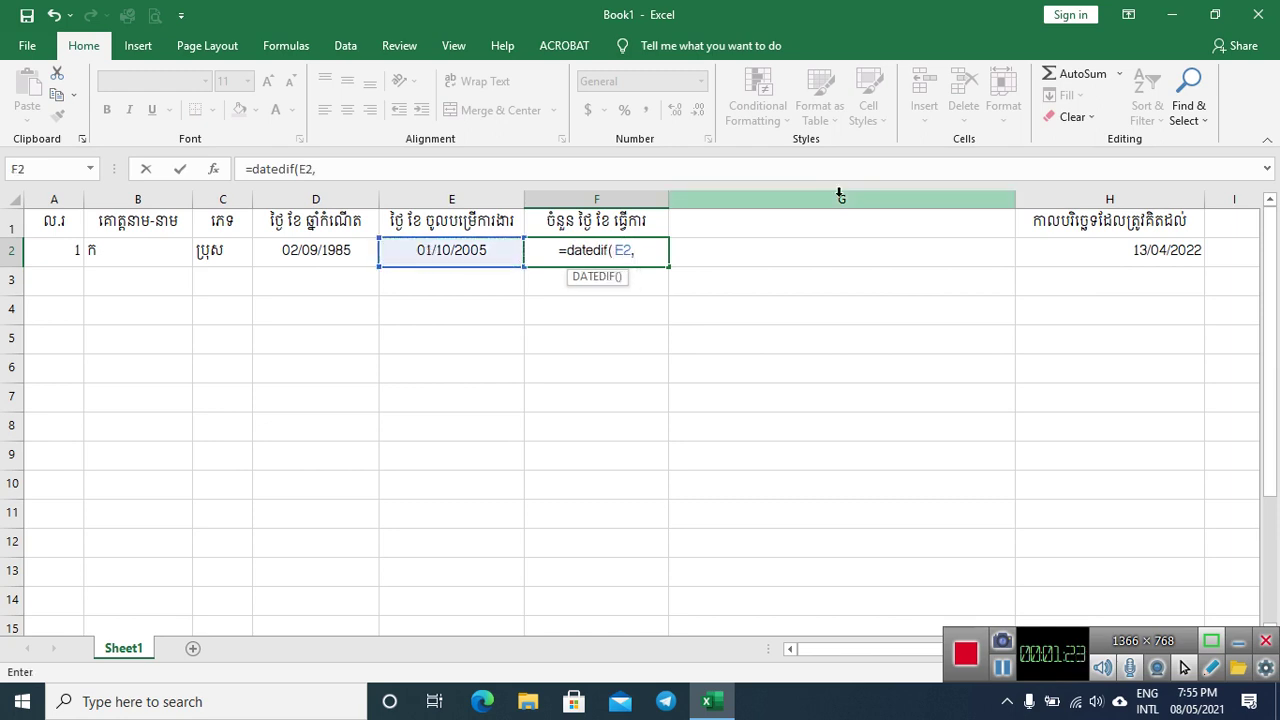
left_click(1060, 250)
type(",")
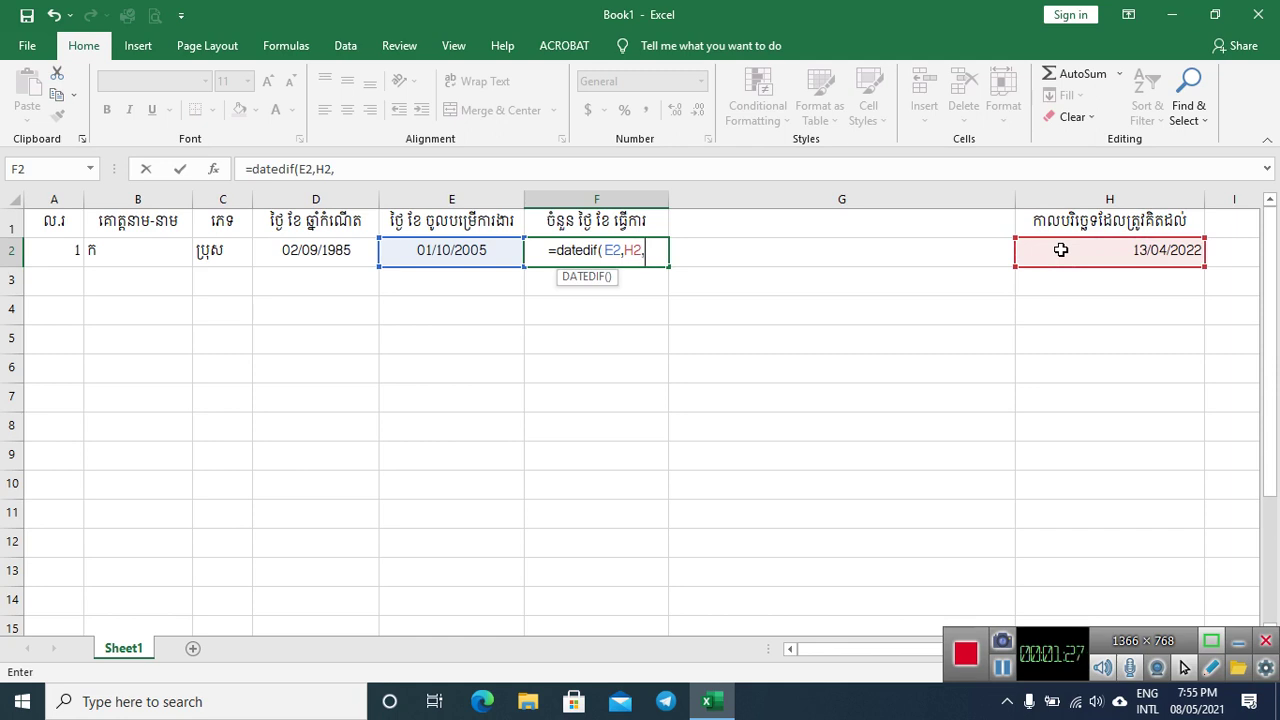
type("\"\"")
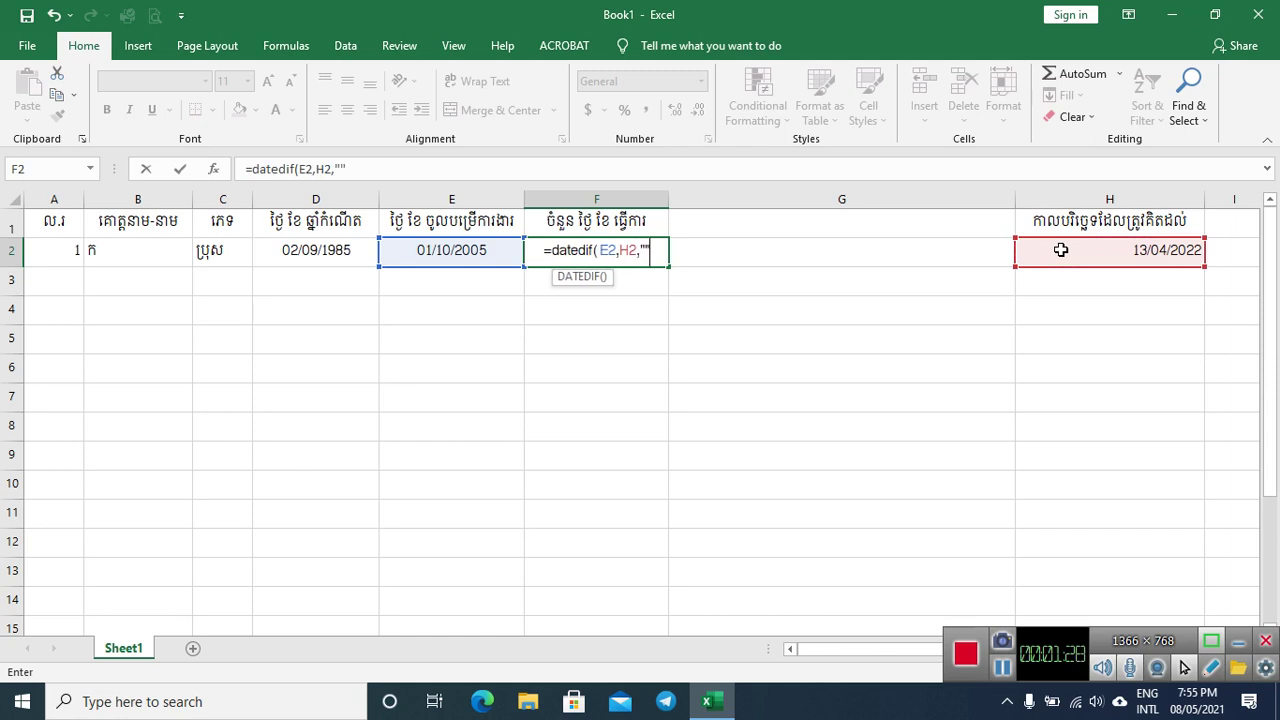
left_click(647, 251)
type("y")
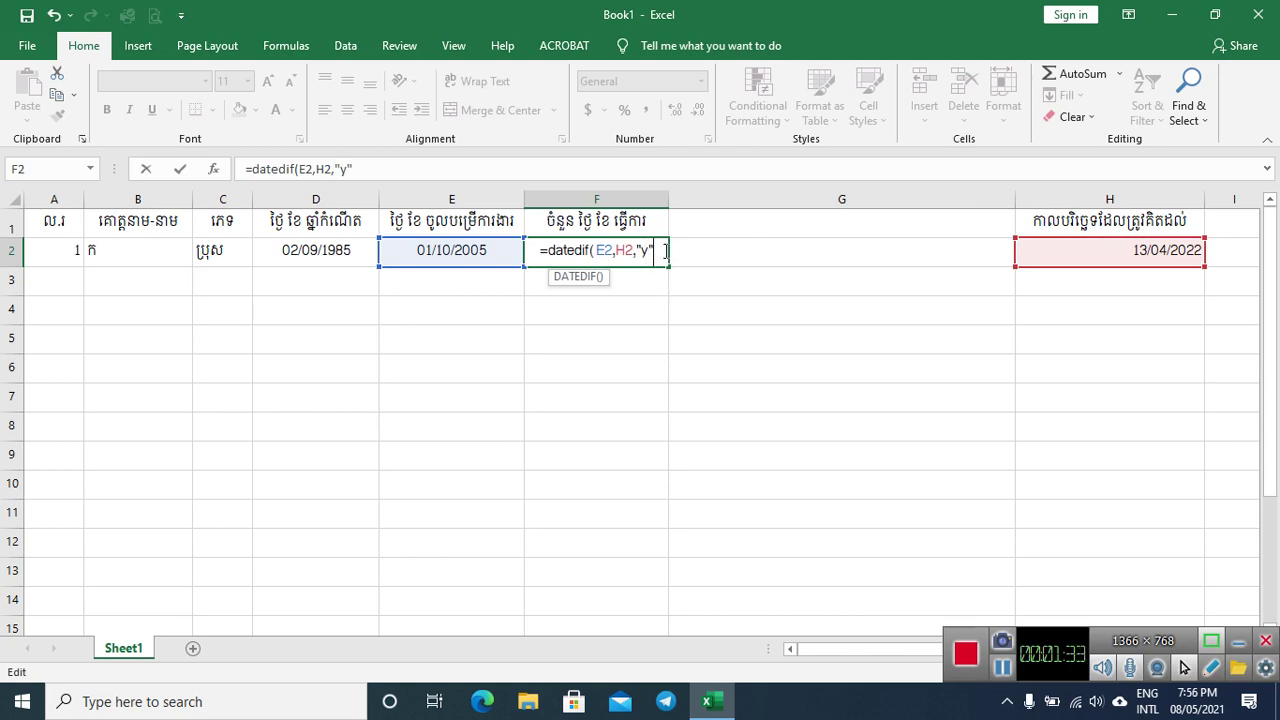
type(")")
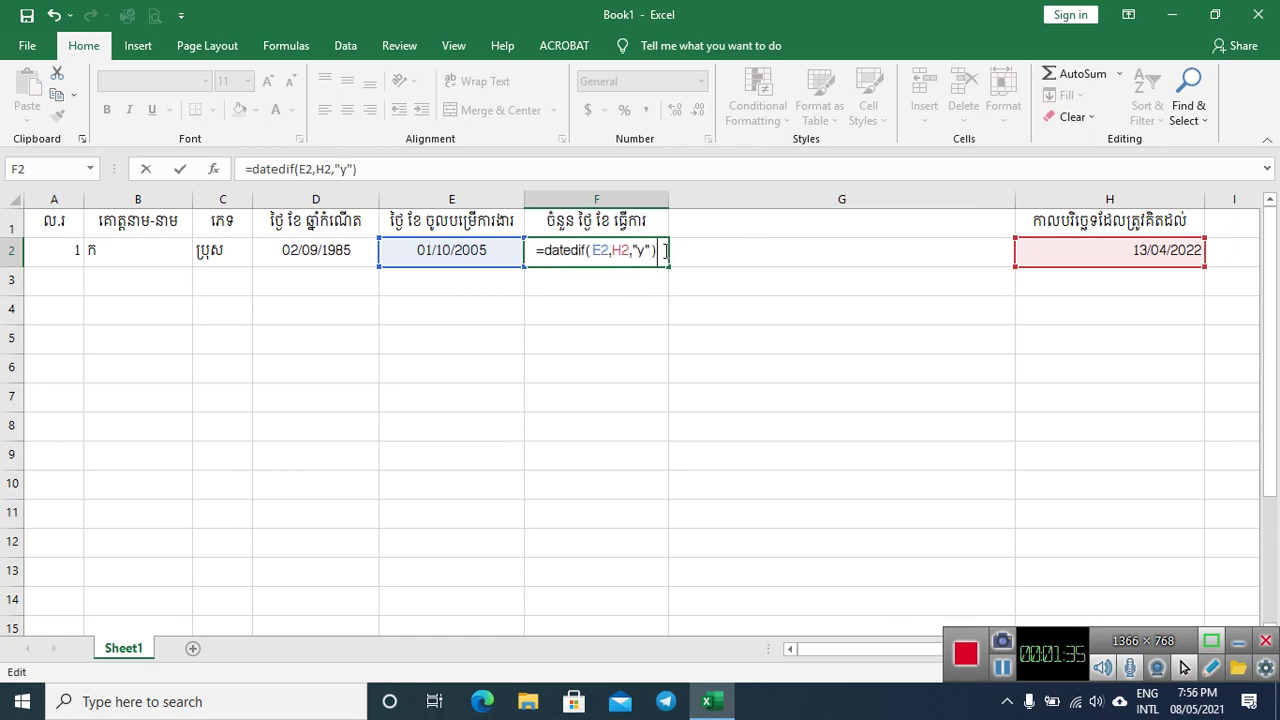
- Append the Khmer year label to the F2 formula as &"ឆ្នាំ "
type("&")
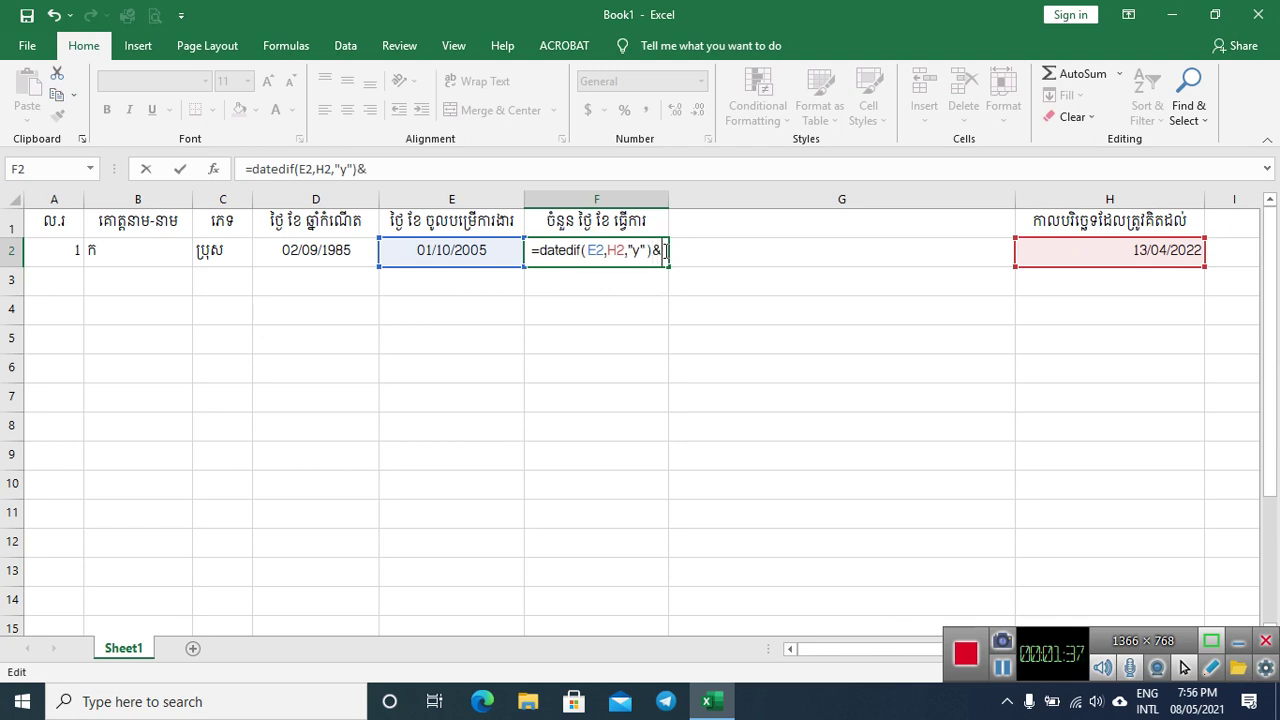
type("\"\"")
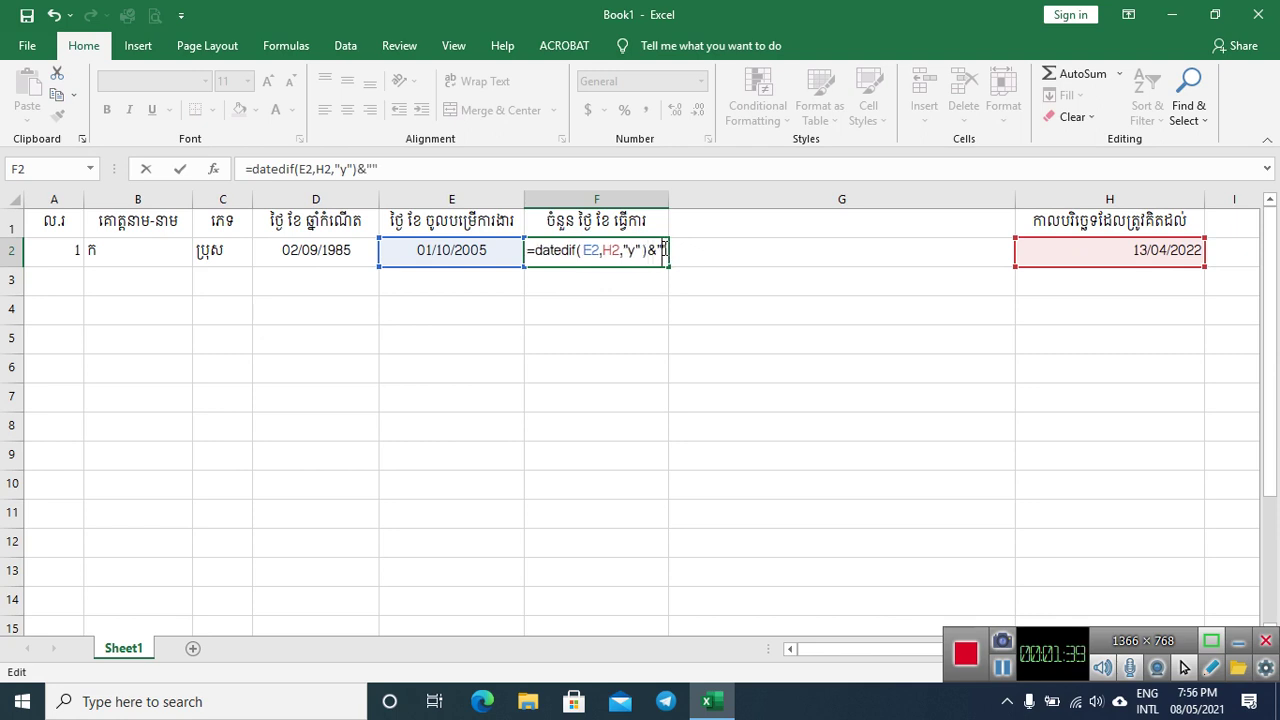
type("ឆ្នាំ")
key("BackSpace")
key("BackSpace")
key("BackSpace")
key("BackSpace")
key("BackSpace")
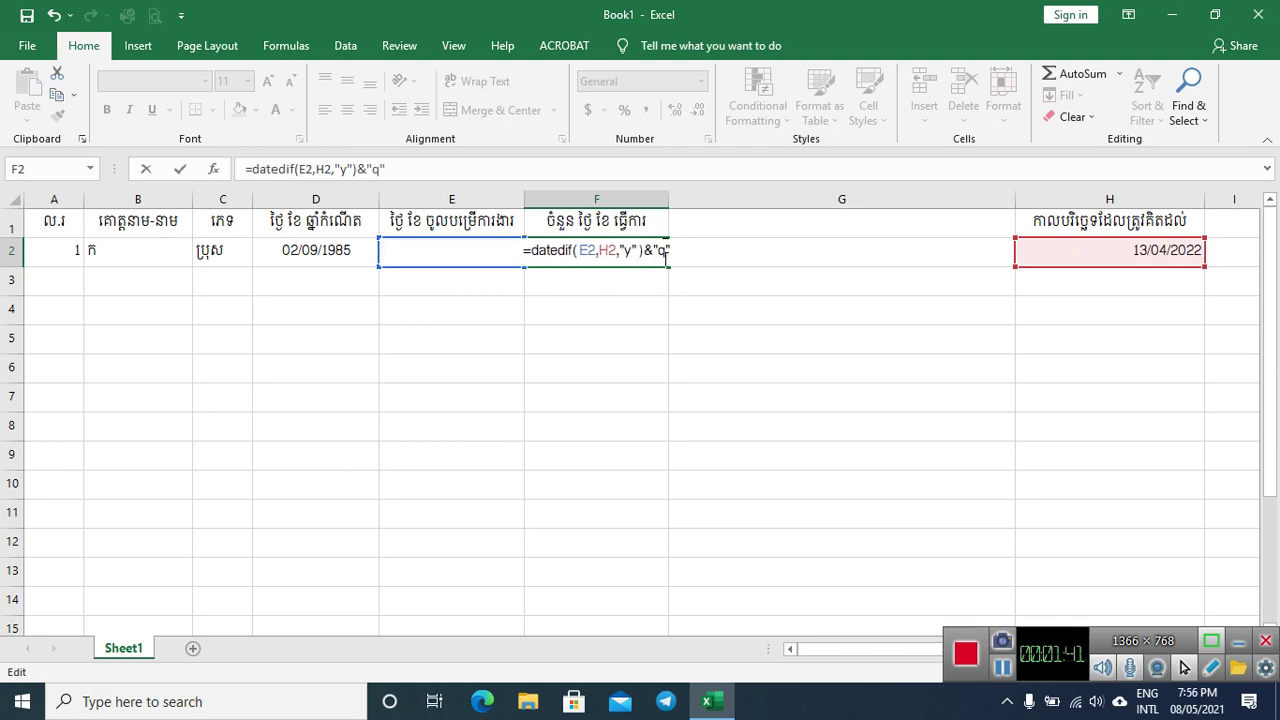
type("ឆ្នាំ")
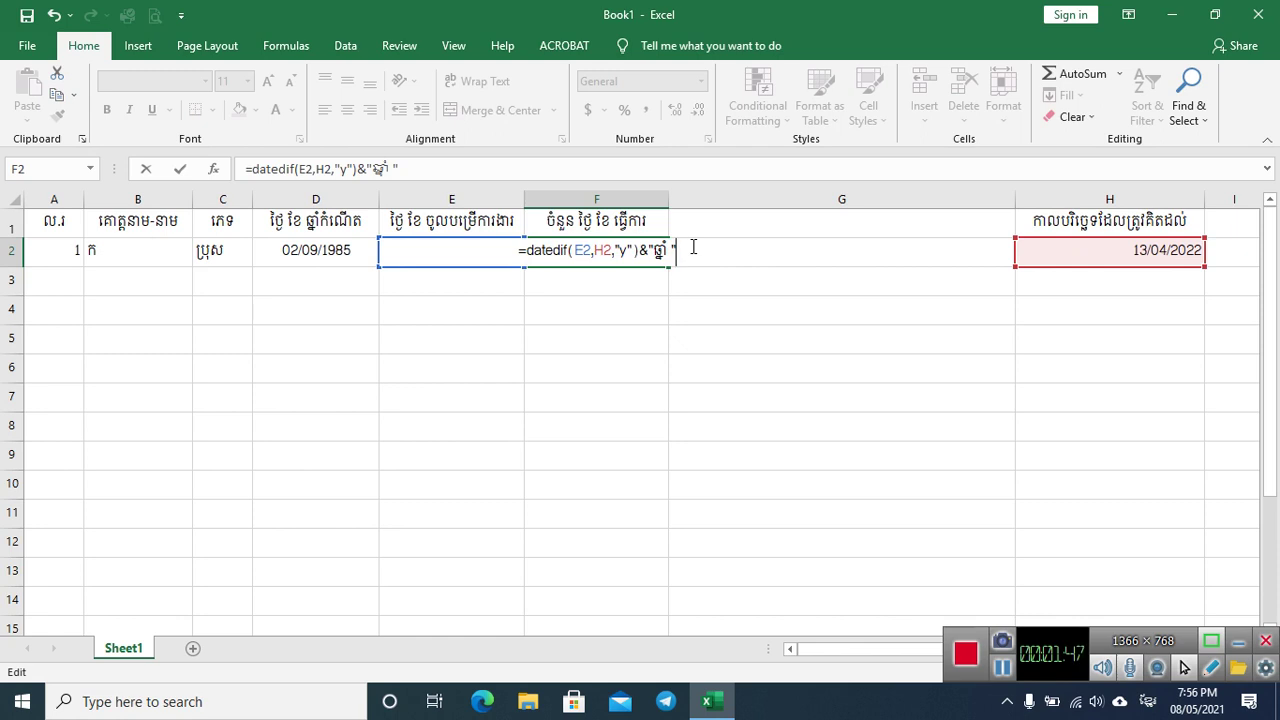
key("alt+shift")
type("&")
key("alt+shift")
type("ដា")
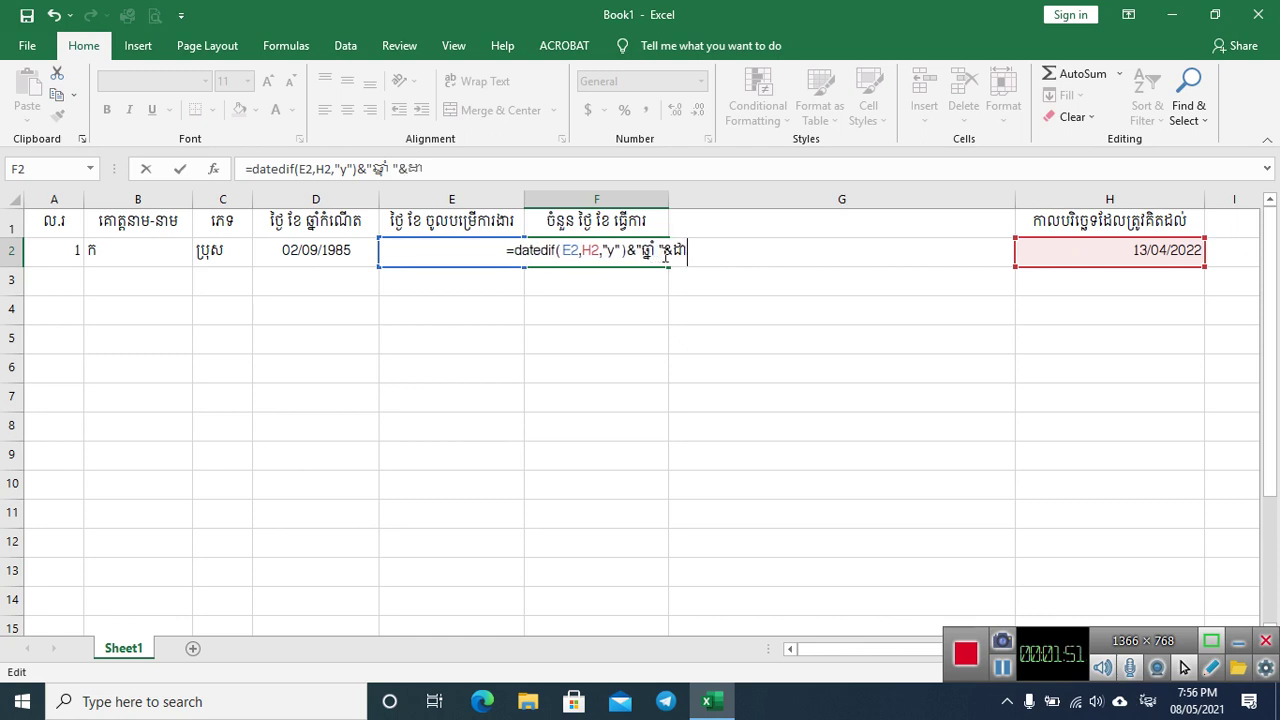
type("តេ")
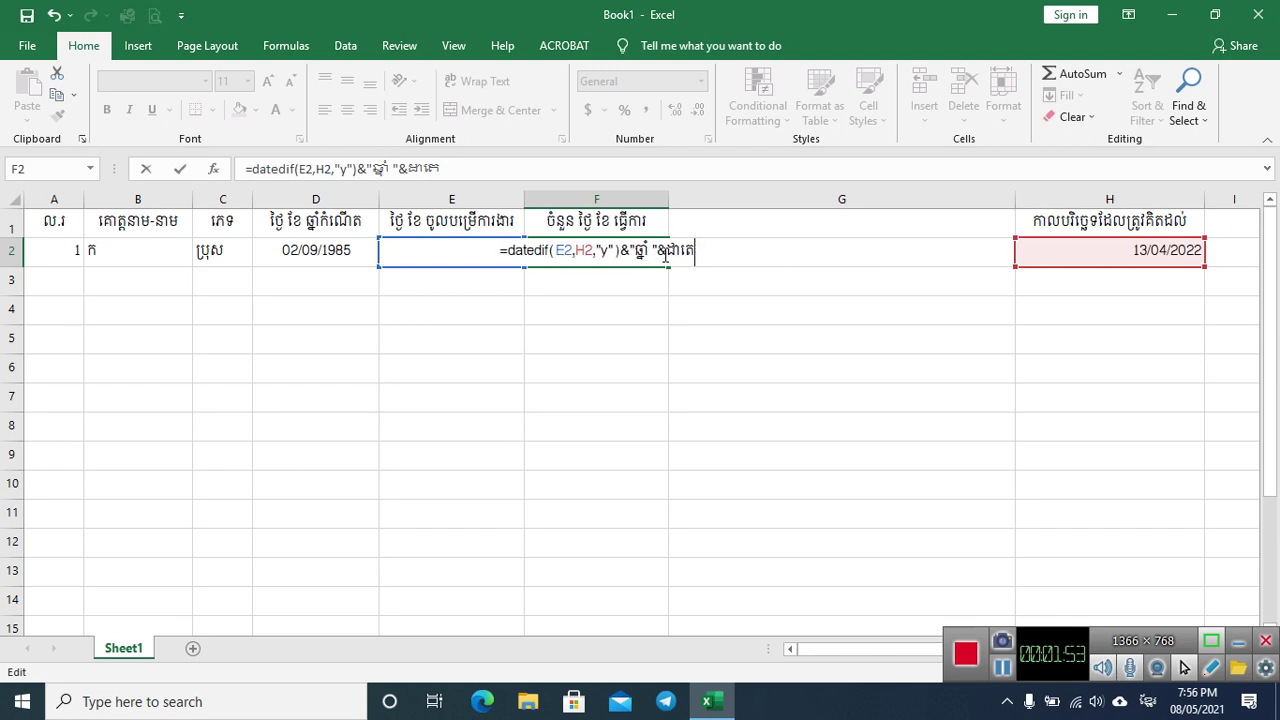
key("BackSpace")
key("BackSpace")
key("BackSpace")
key("BackSpace")
key("BackSpace")
type("័")
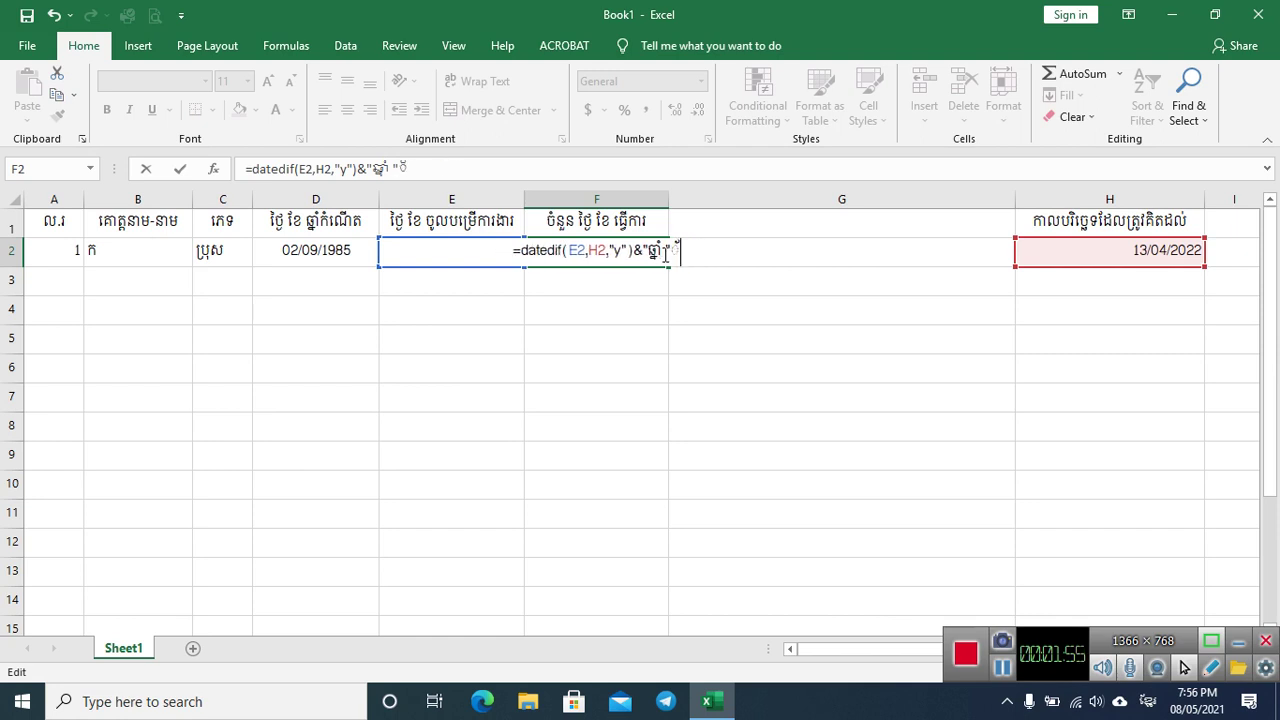
- Start a second datedif function after the year label in the F2 formula and remove the stray Khmer character before it
key("alt+shift")
type("dated")
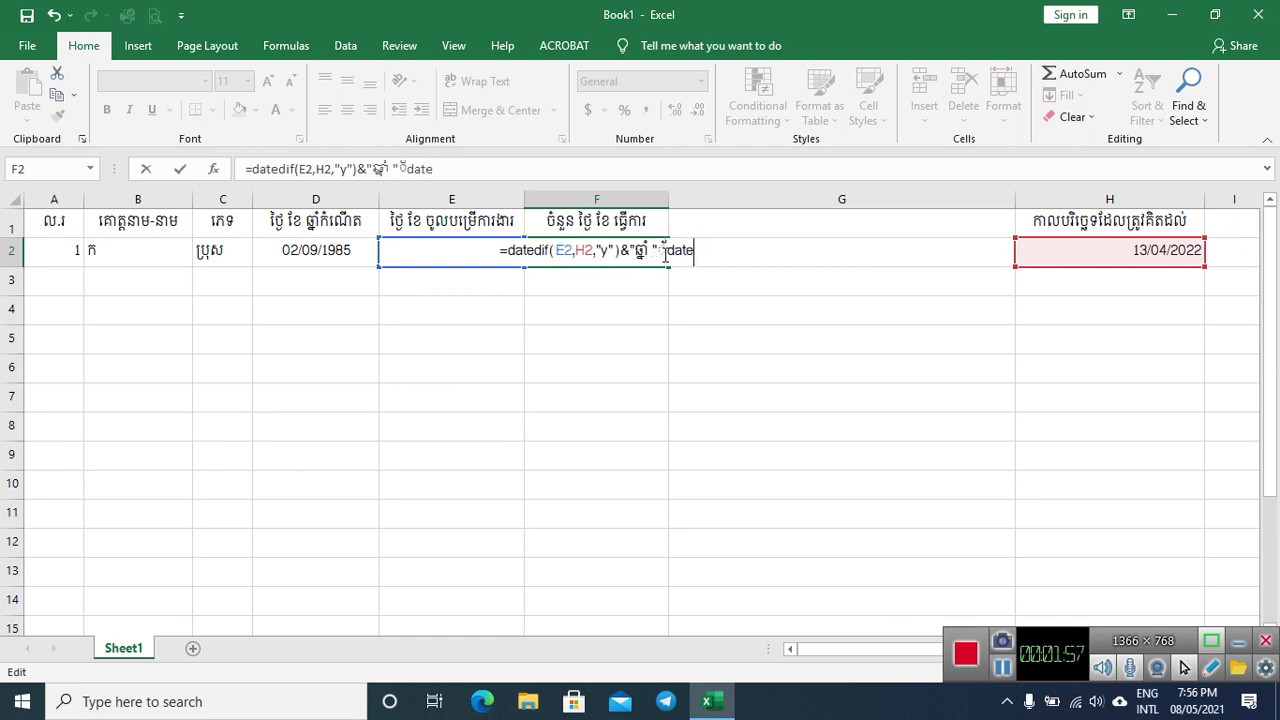
type("if")
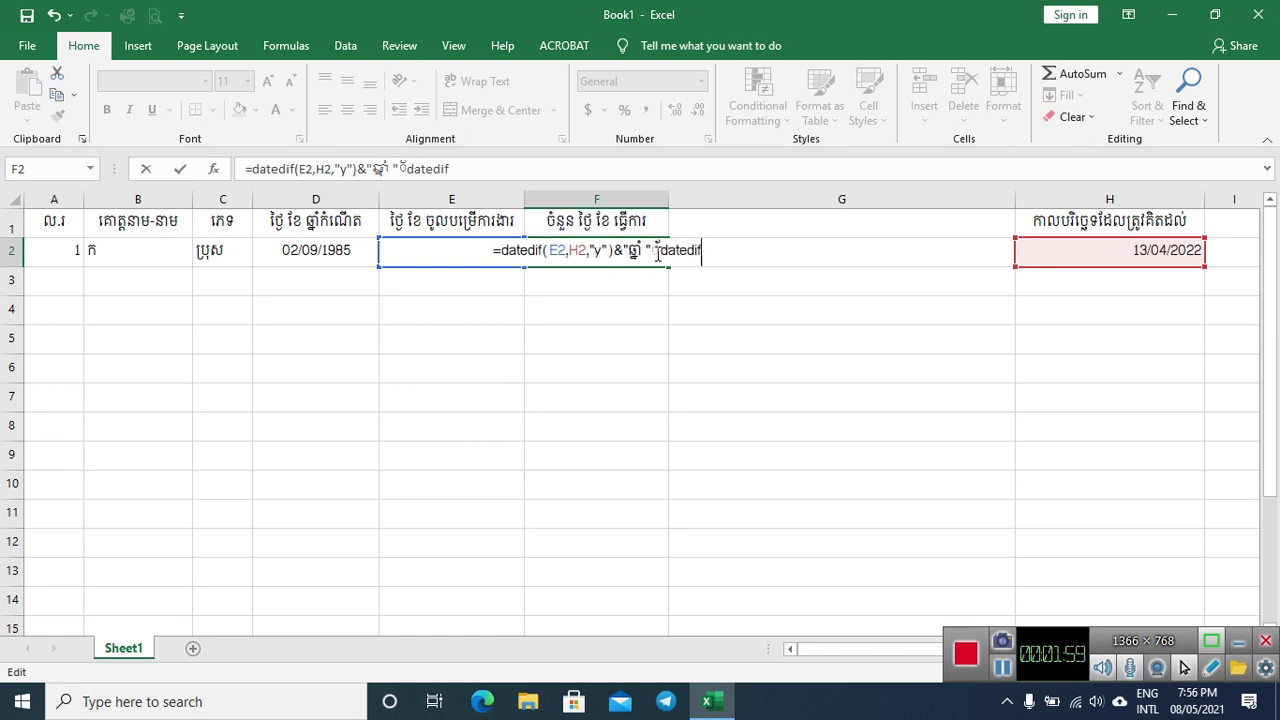
left_click(657, 250)
key("BackSpace")
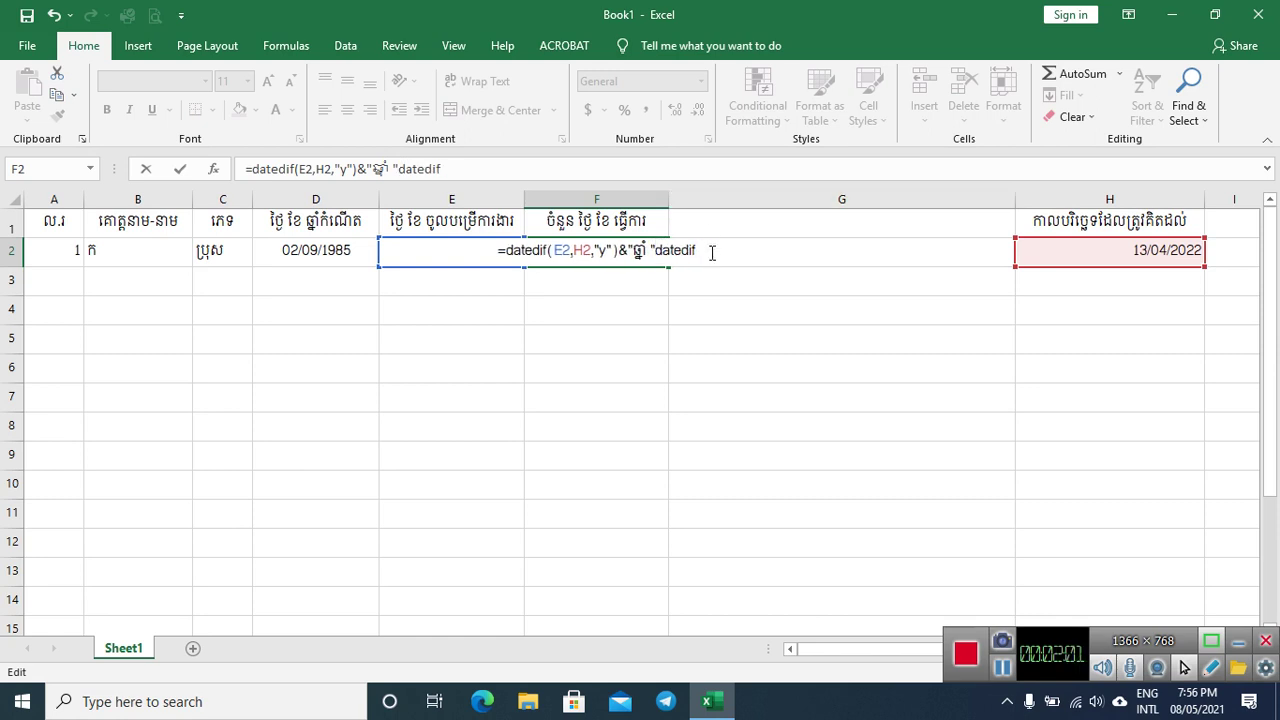
type("(")
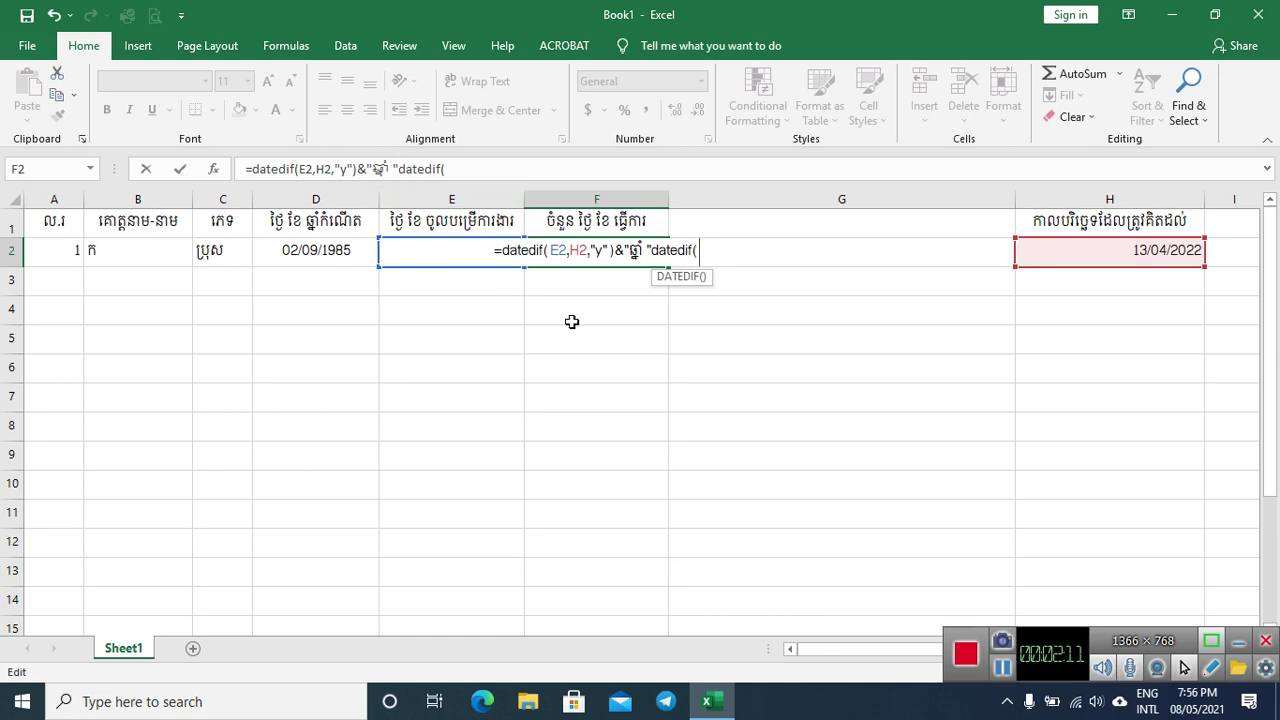
- Complete the second datedif in F2 with the arguments E2, H2 and "ym" to count the remaining months
type("E2,")
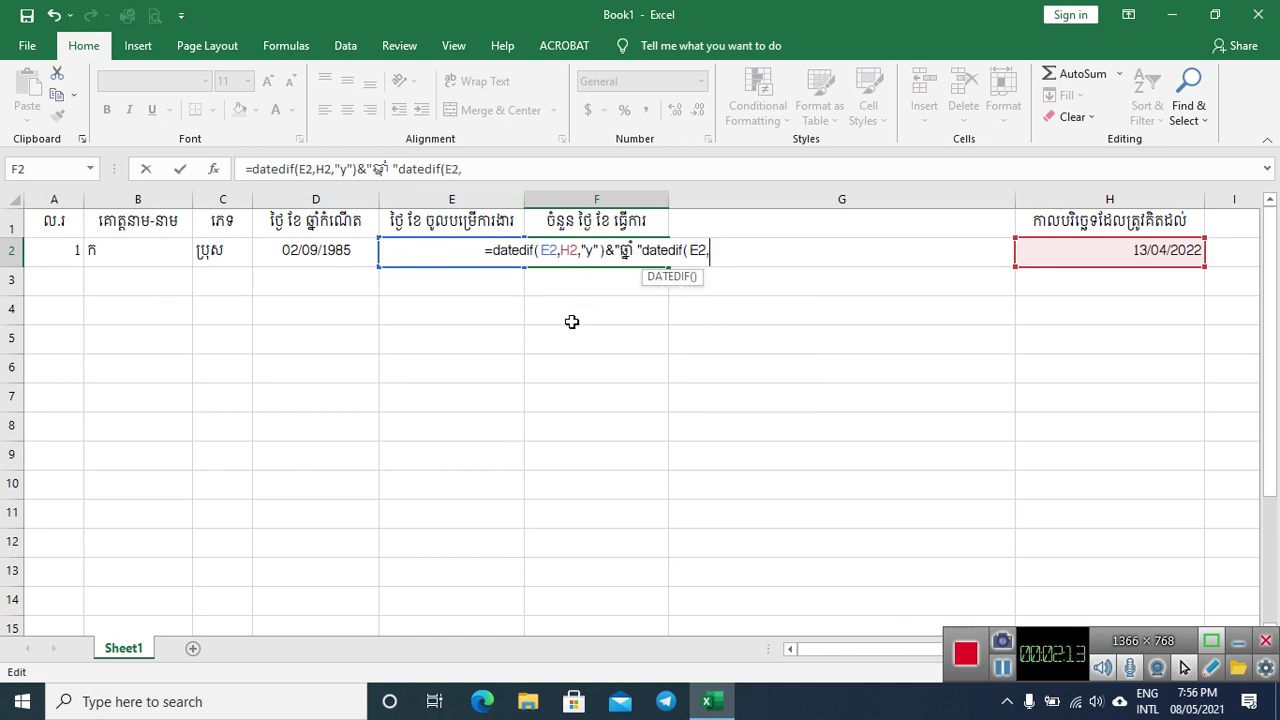
left_click(1110, 250)
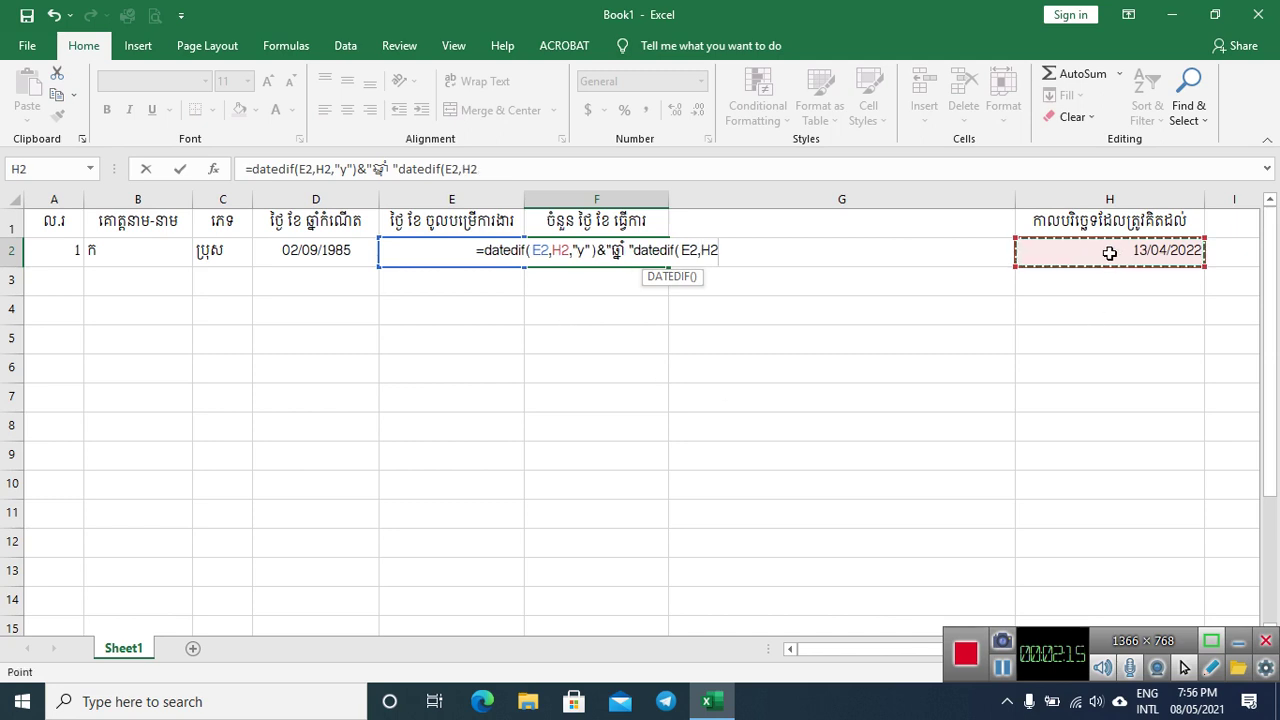
type(",")
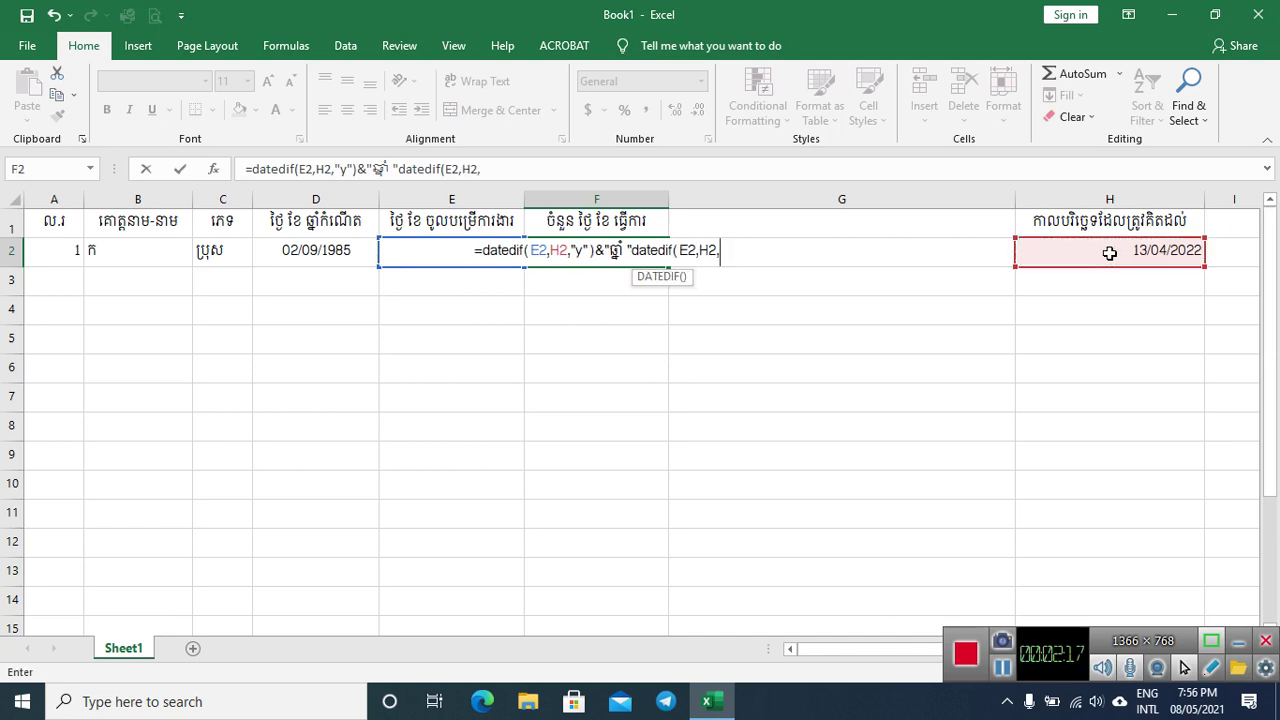
type("\"\"")
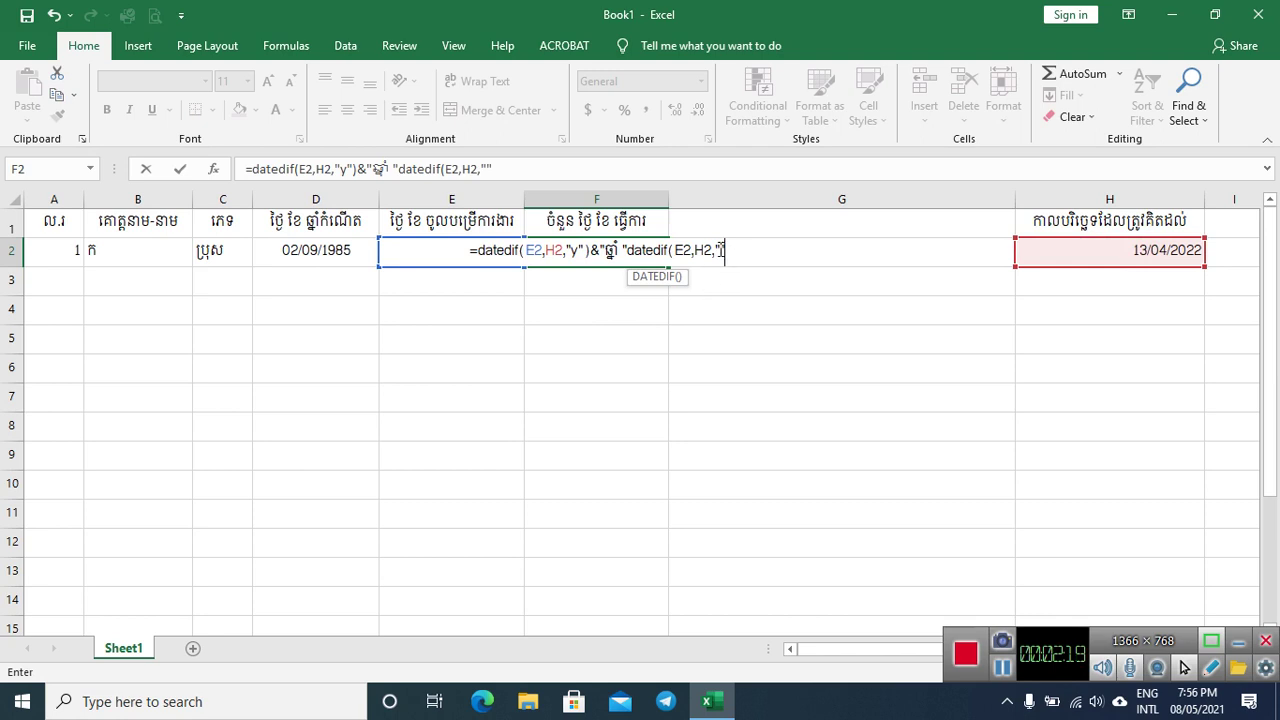
left_click(720, 249)
type("ym")
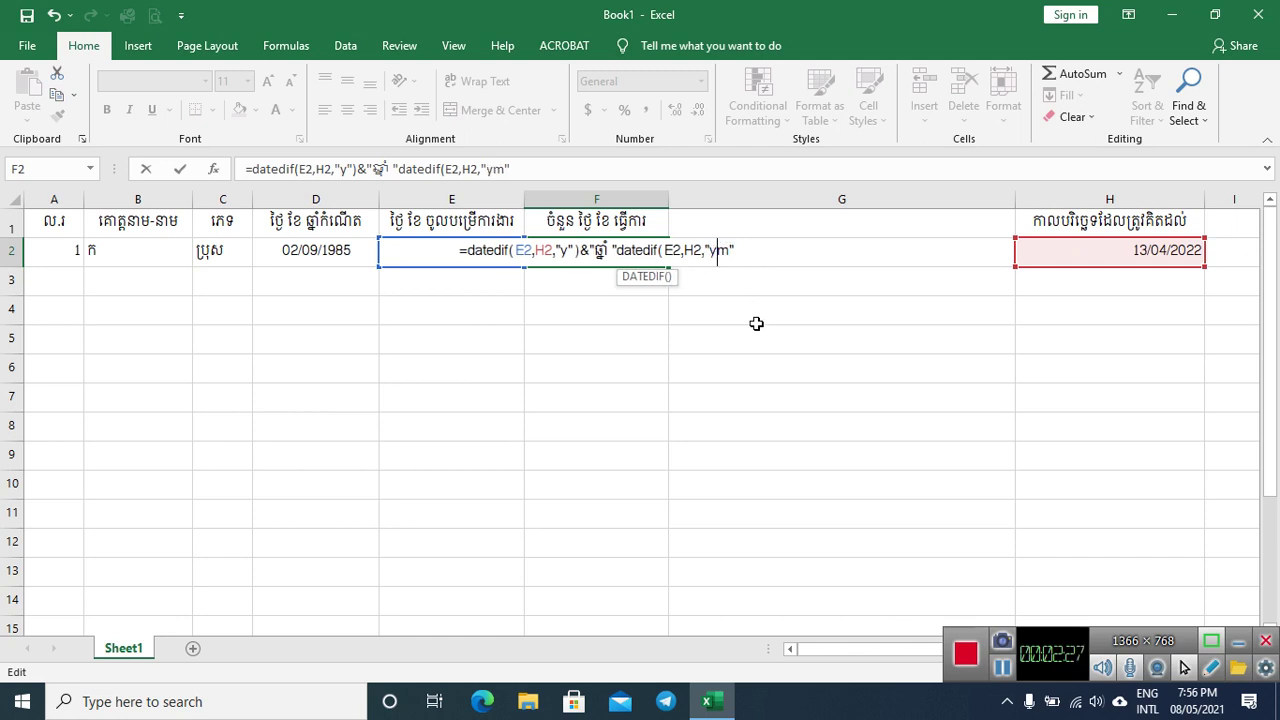
type(")")
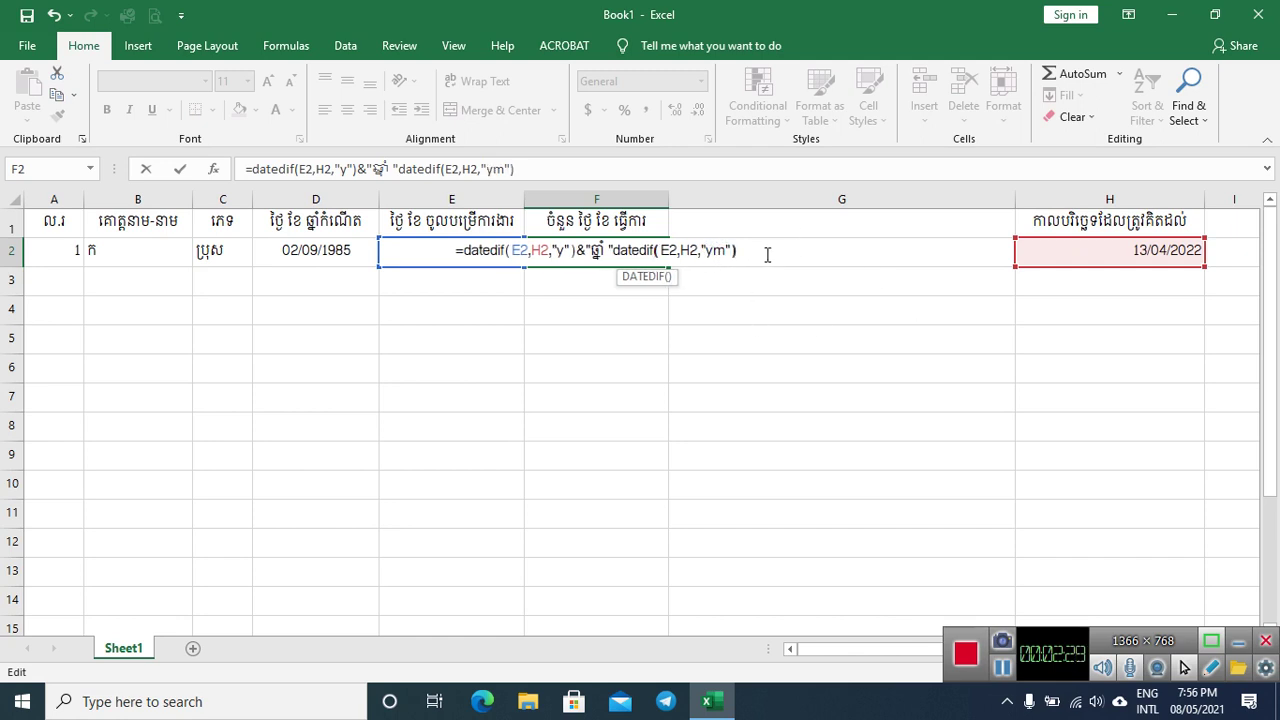
- Append the Khmer month label to the F2 formula as &"ខែ"
type("&")
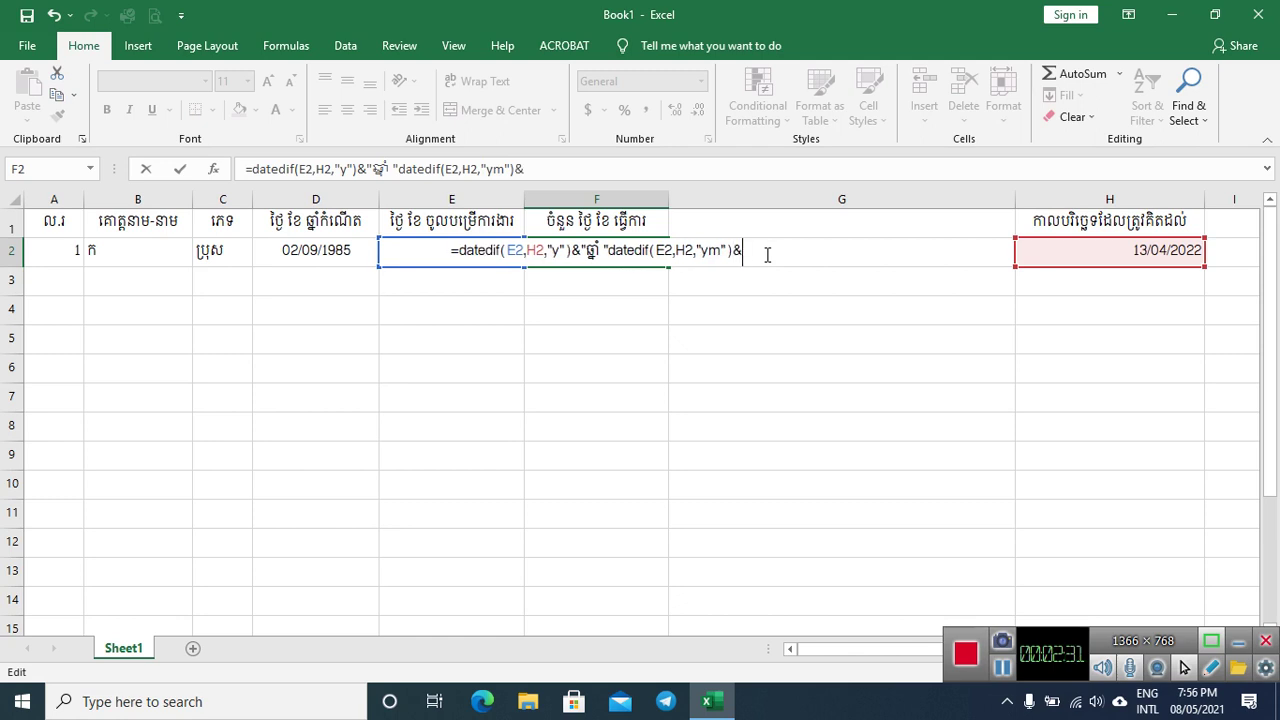
type("\"\"")
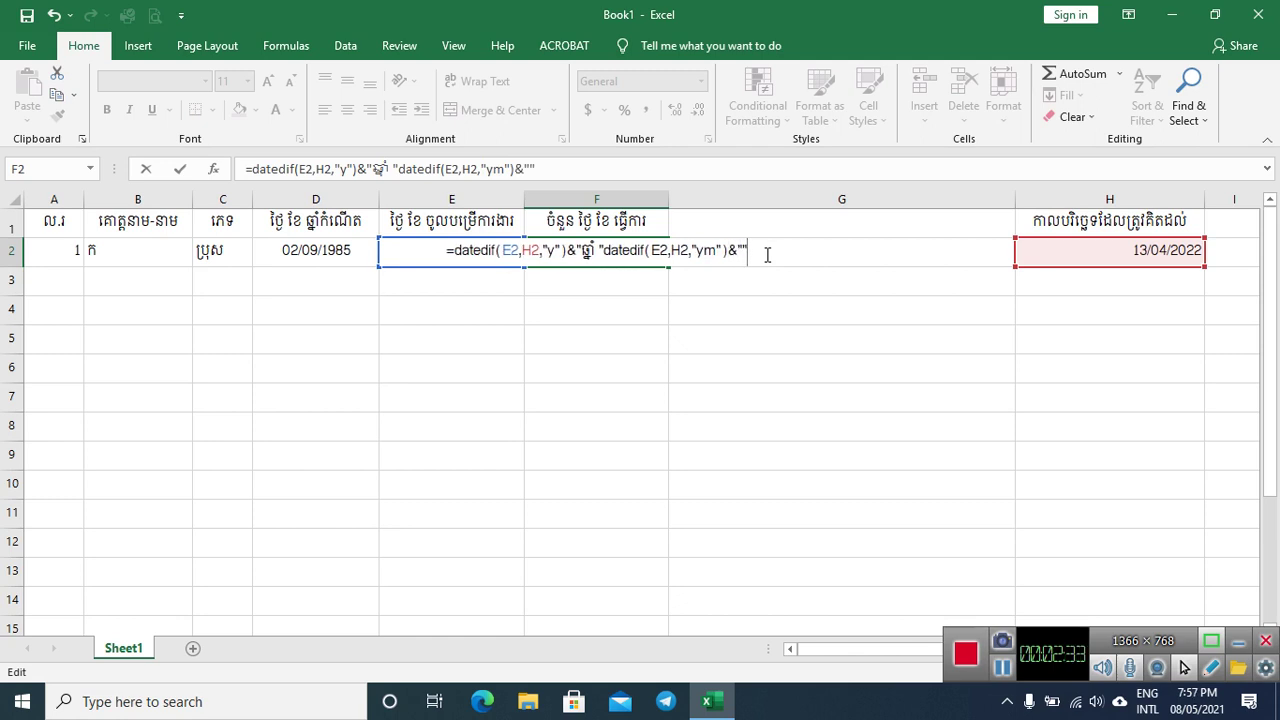
key("Left")
type("ខែ\"")
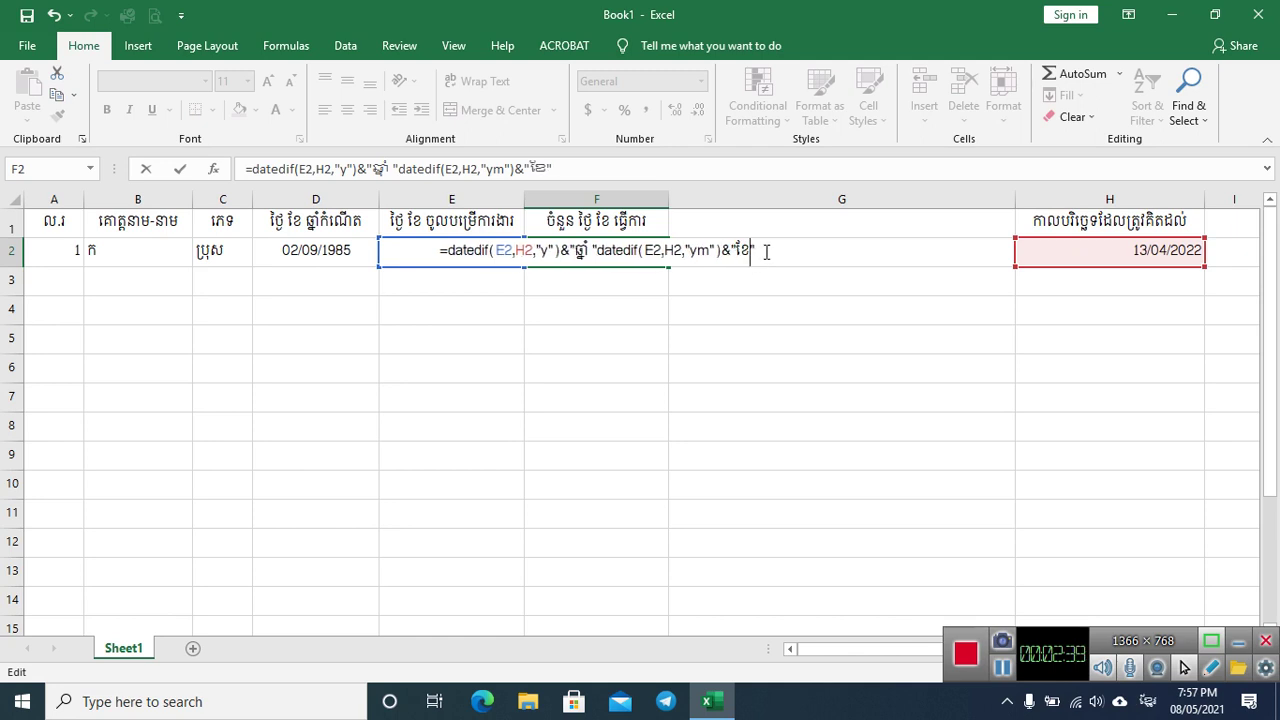
type("័")
key("BackSpace")
key("alt+shift")
- Append &datedif(E2,H2,"md") to the F2 formula to count the remaining days
type("&da")
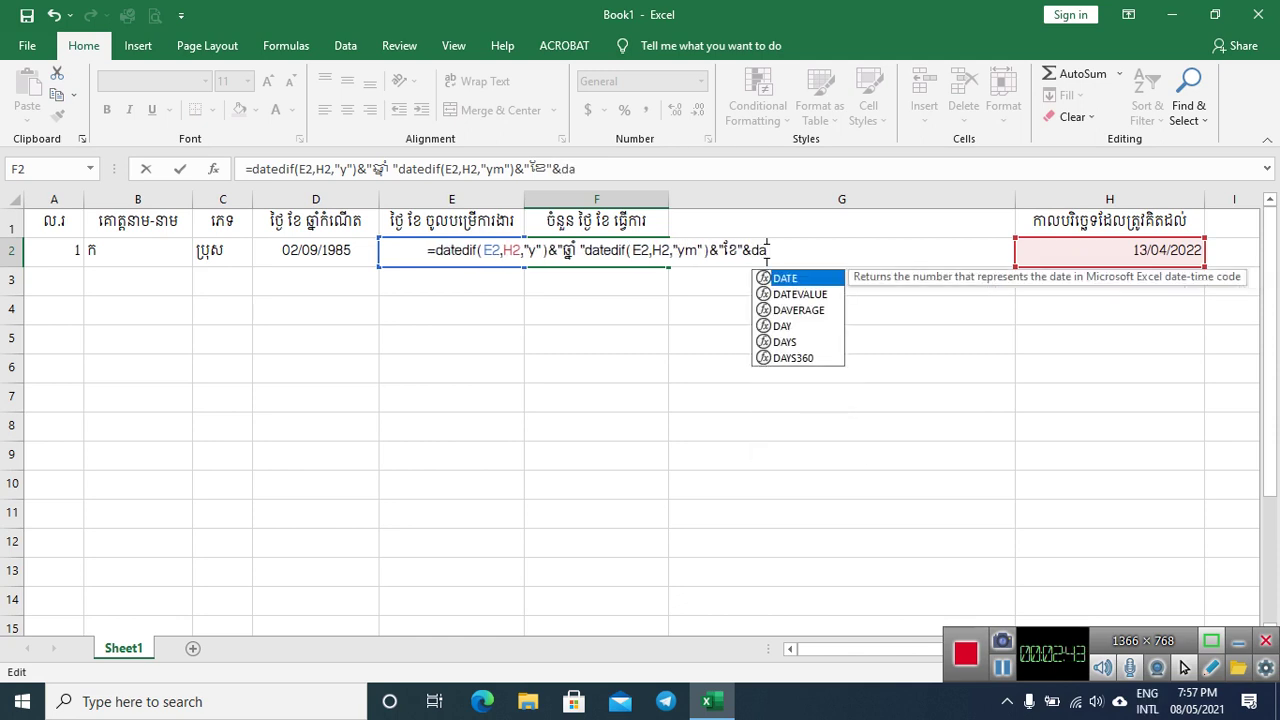
type("tedif(")
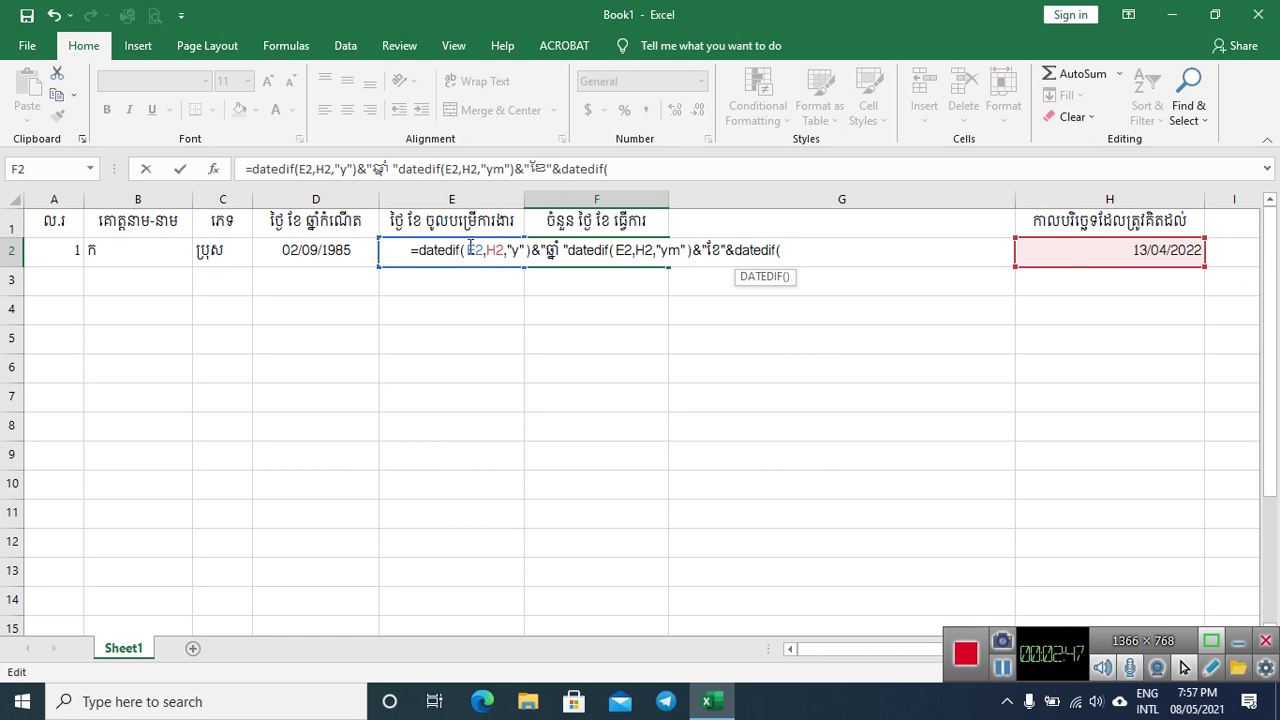
left_click(469, 250)
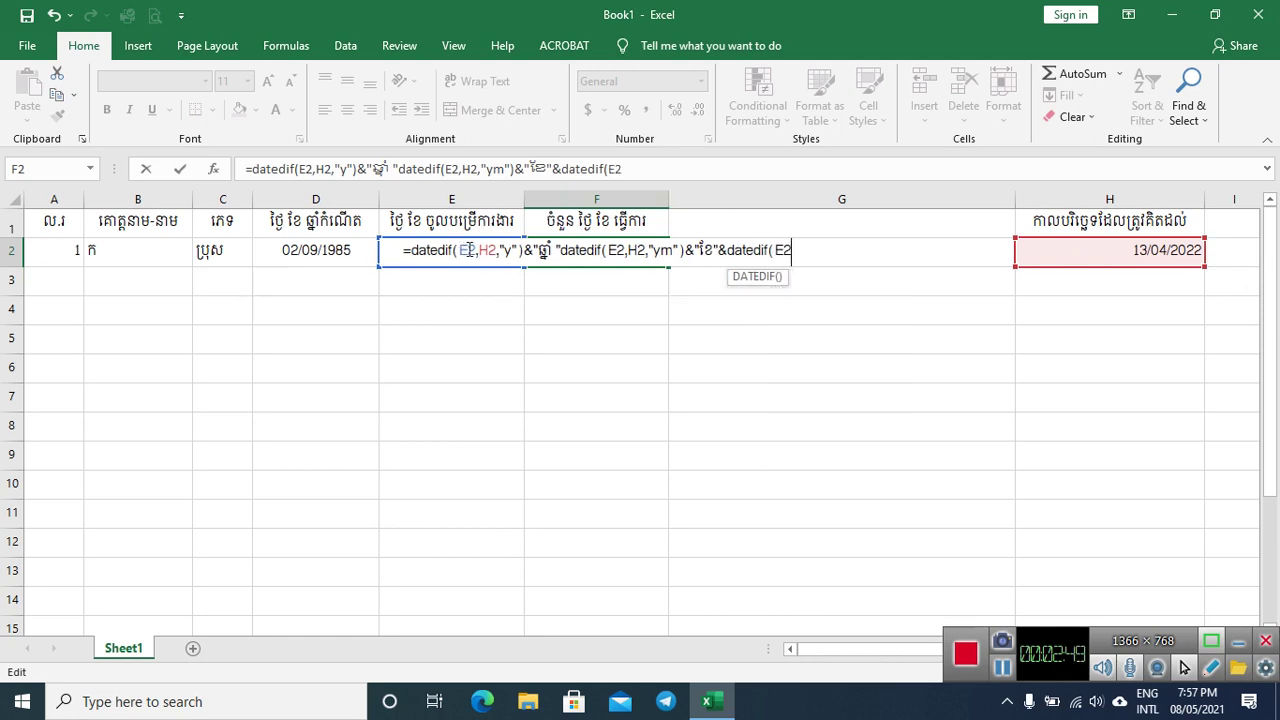
type(",")
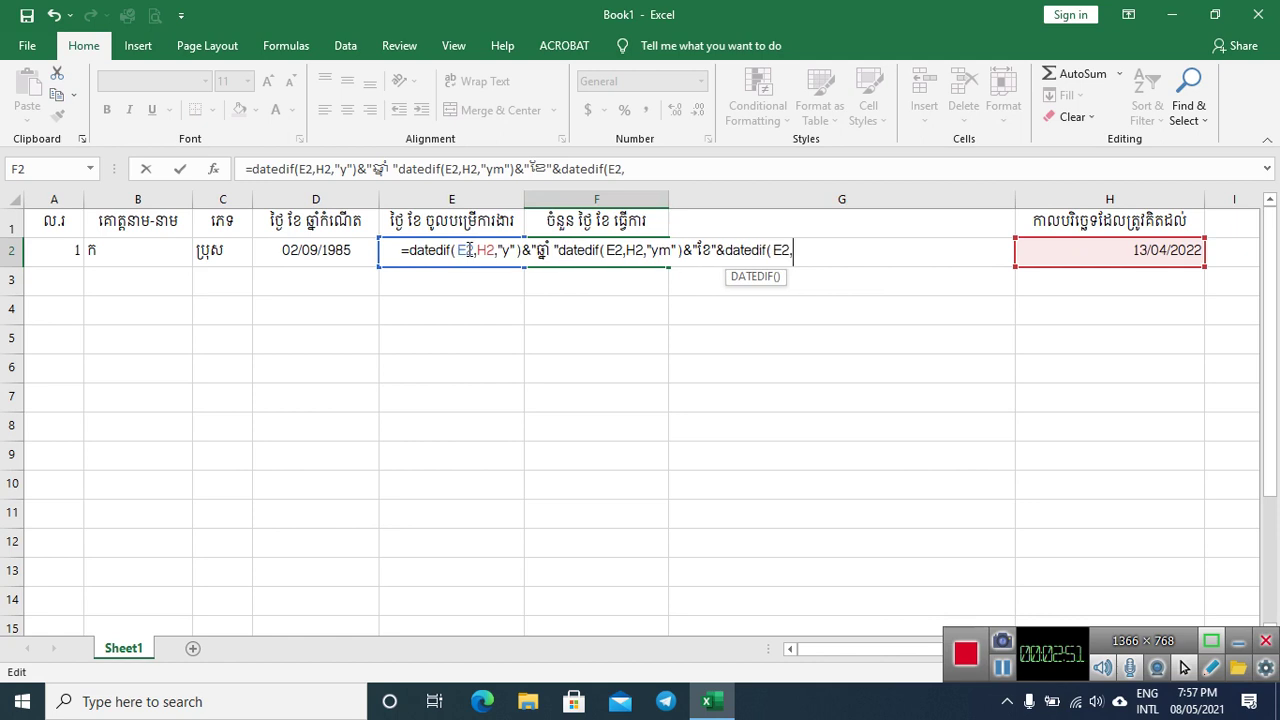
left_click(1078, 259)
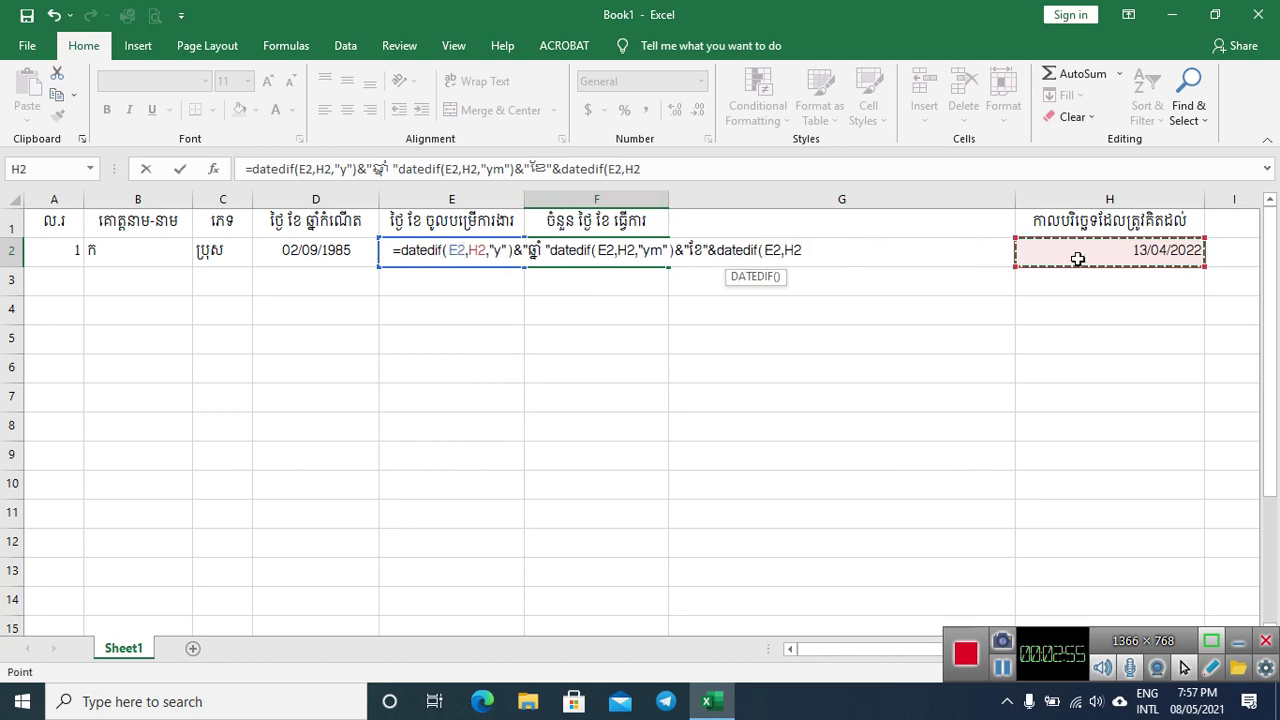
type(",")
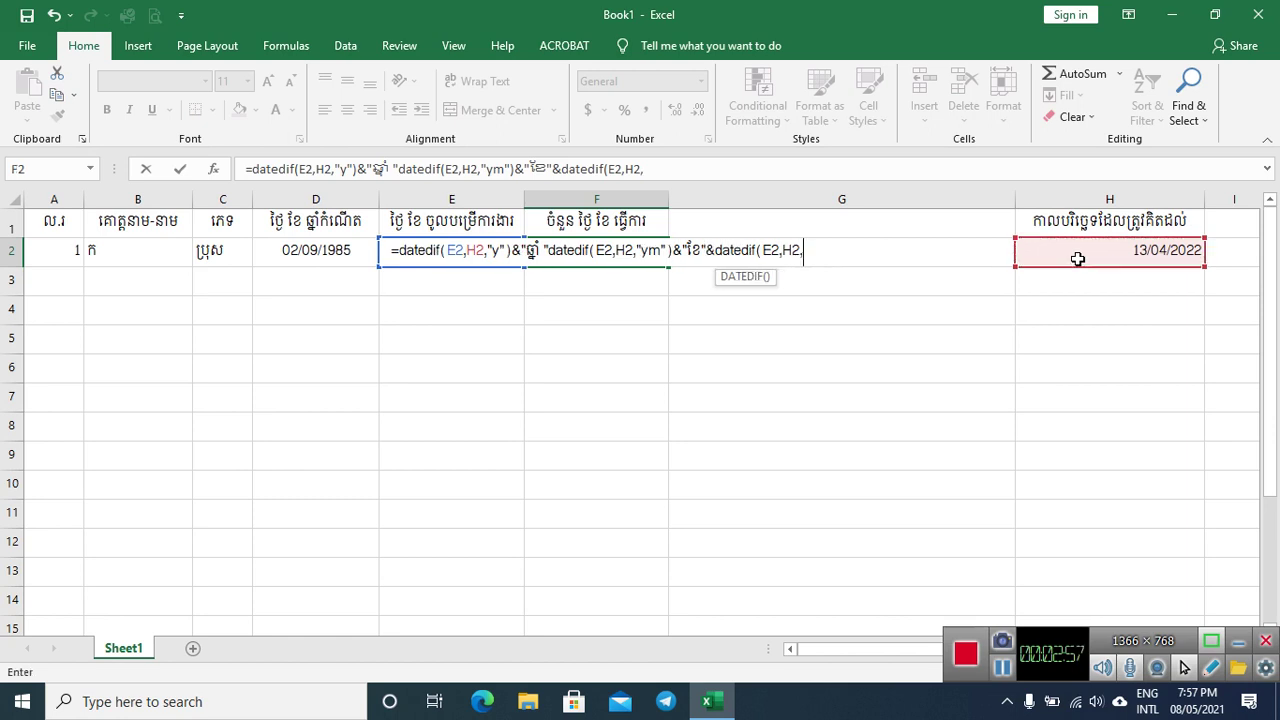
type("\"\"")
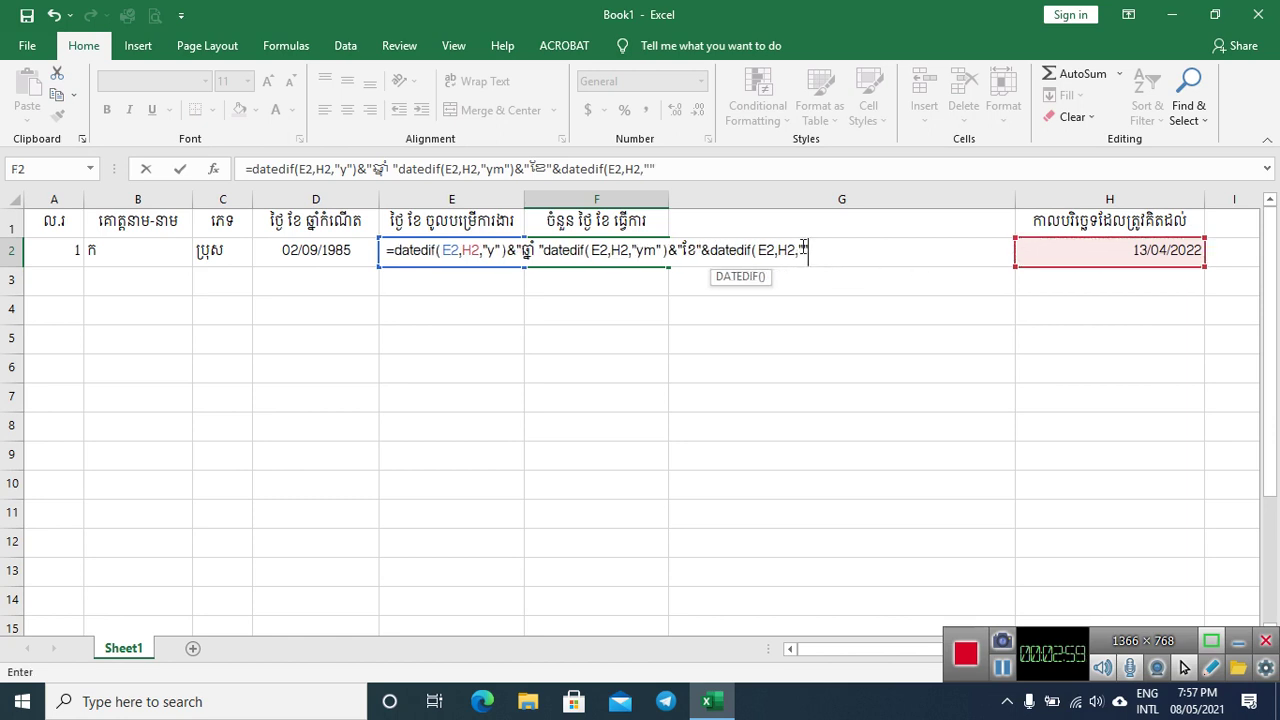
left_click(803, 248)
type("md")
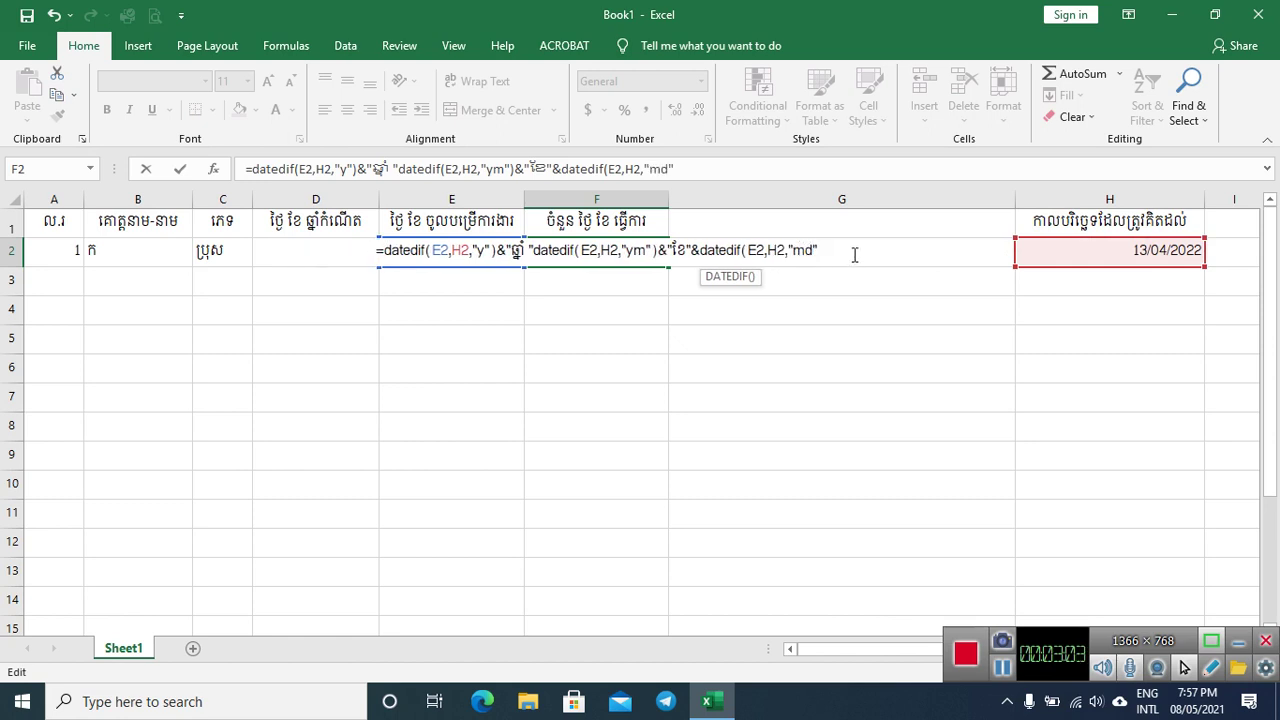
type(")")
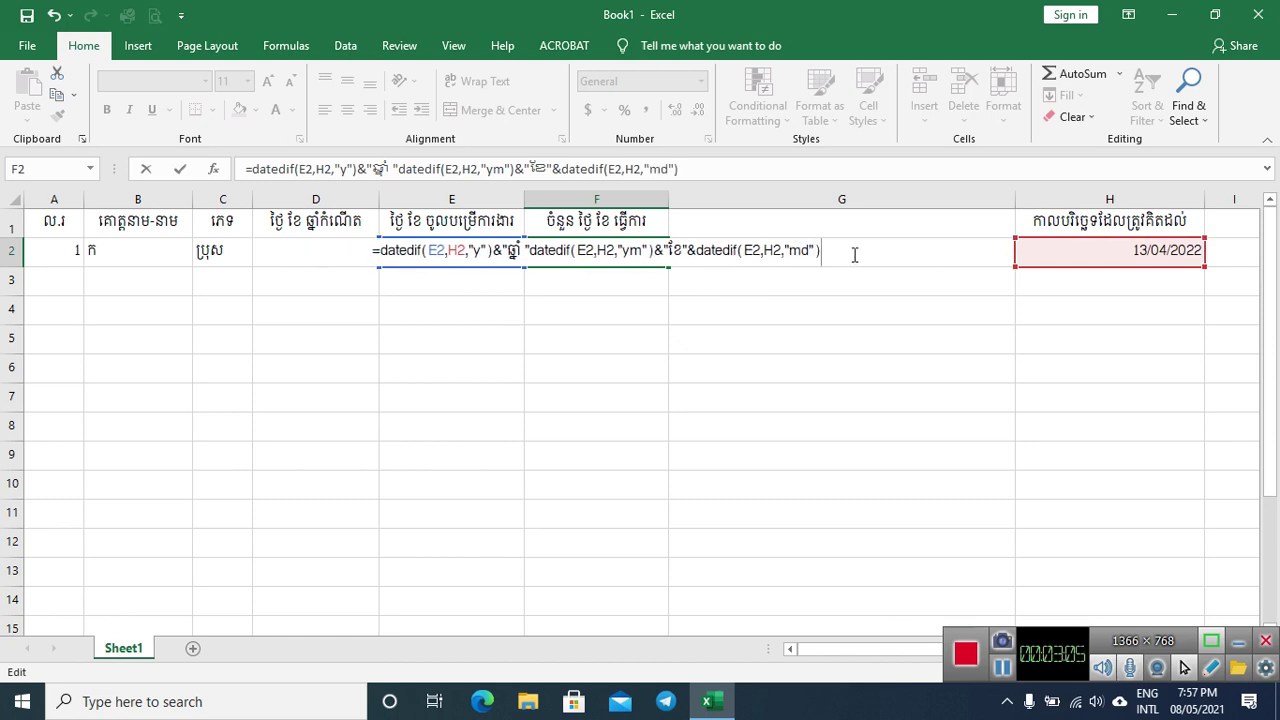
- Append the Khmer day label as &"ថ្ងៃ", add a space after the month label, and try to commit the F2 formula
type("&")
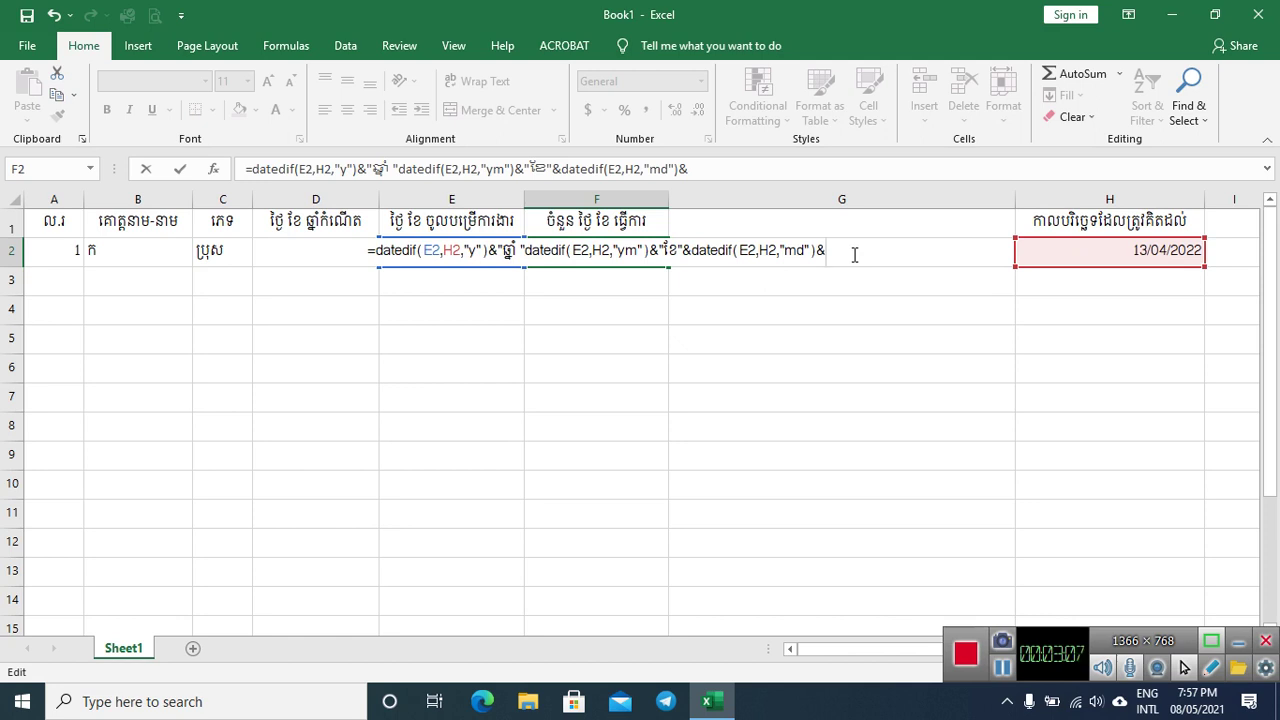
type("\"\"")
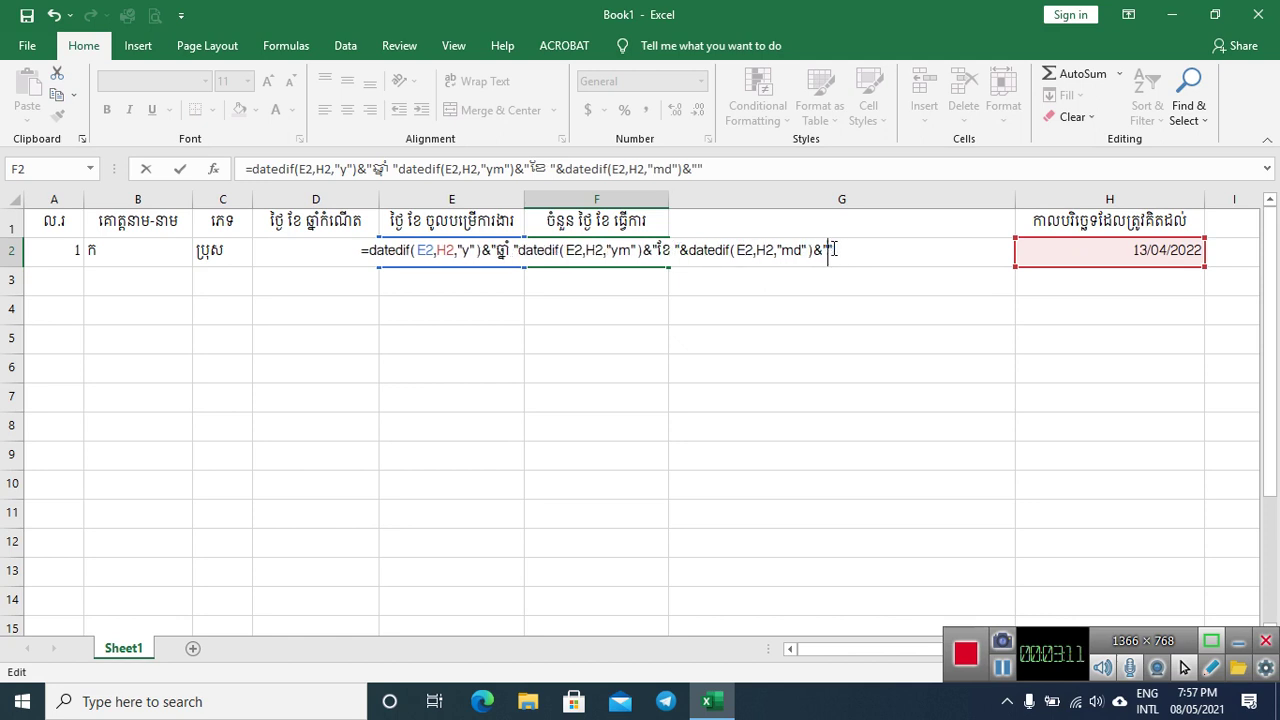
type(" fj")
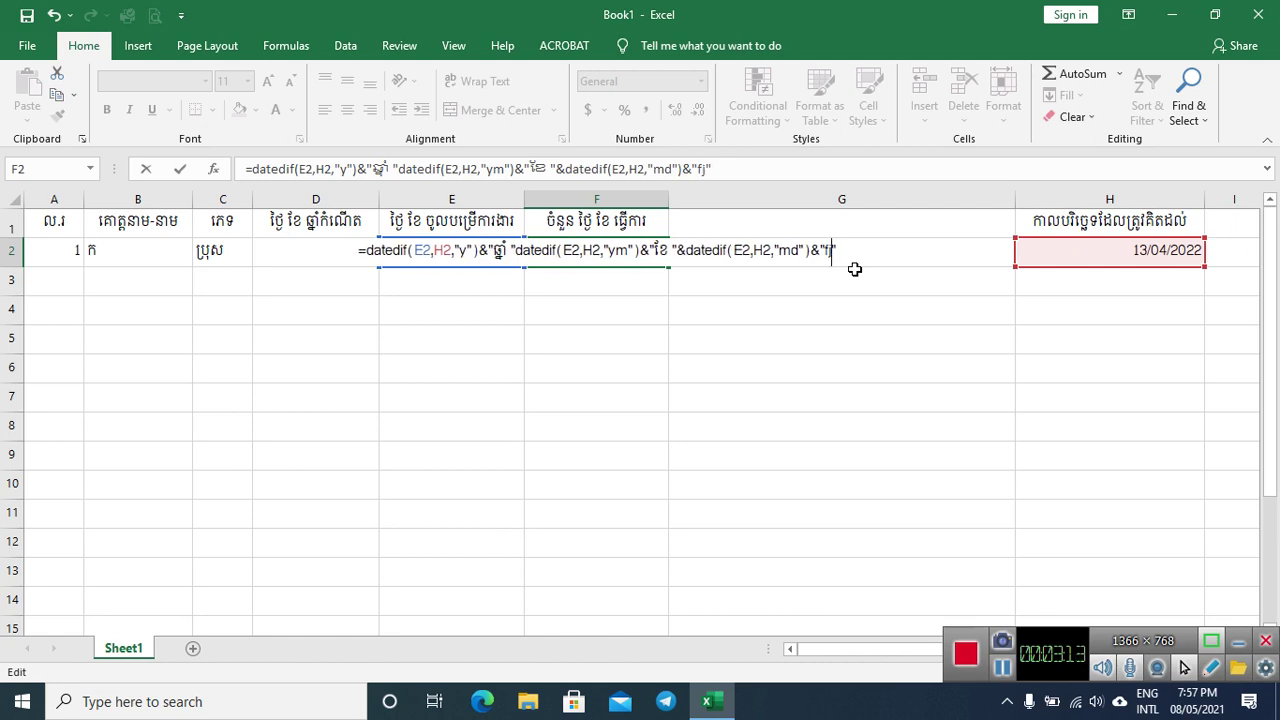
key("BackSpace")
key("BackSpace")
type("ថ")
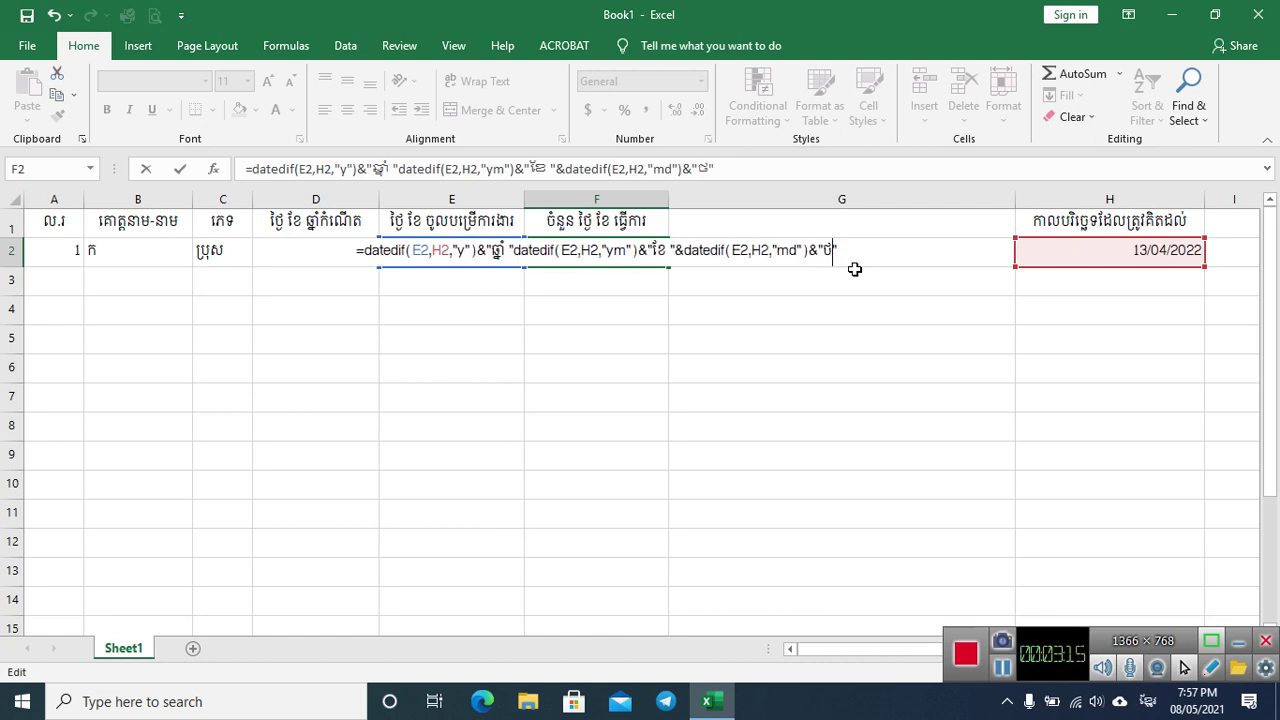
type("្ងៃ")
key("Return")
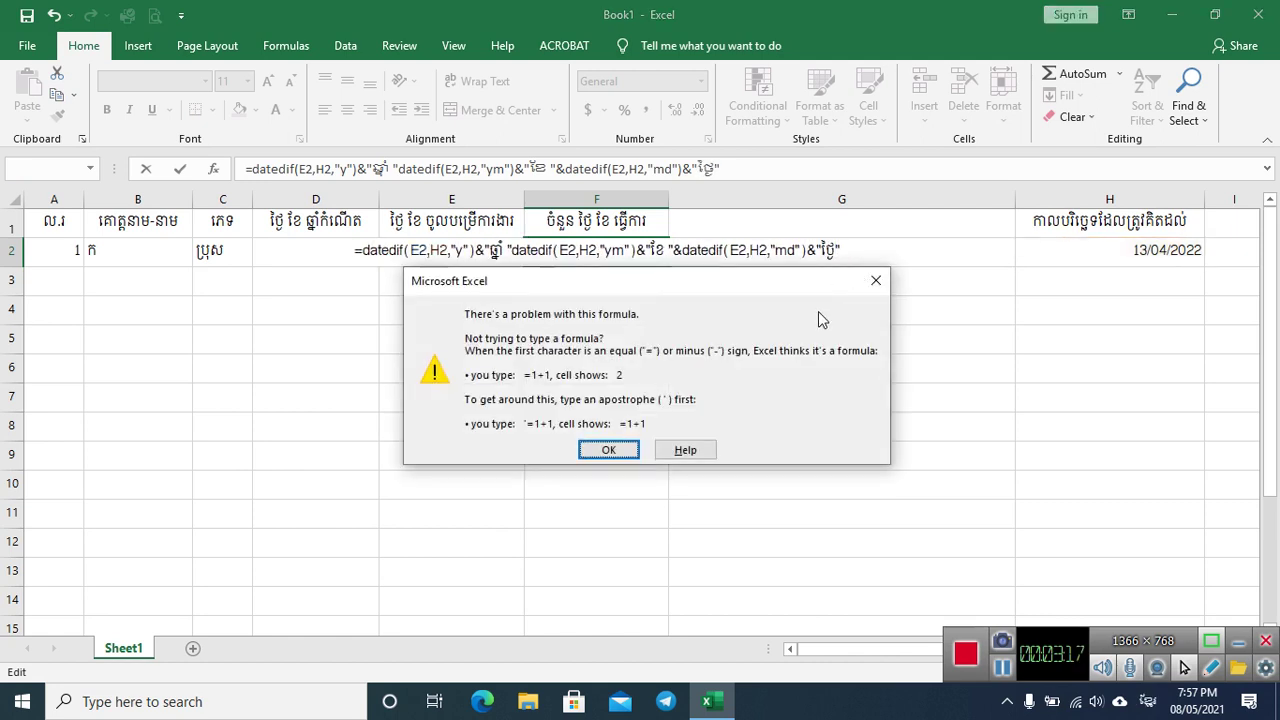
key("Return")
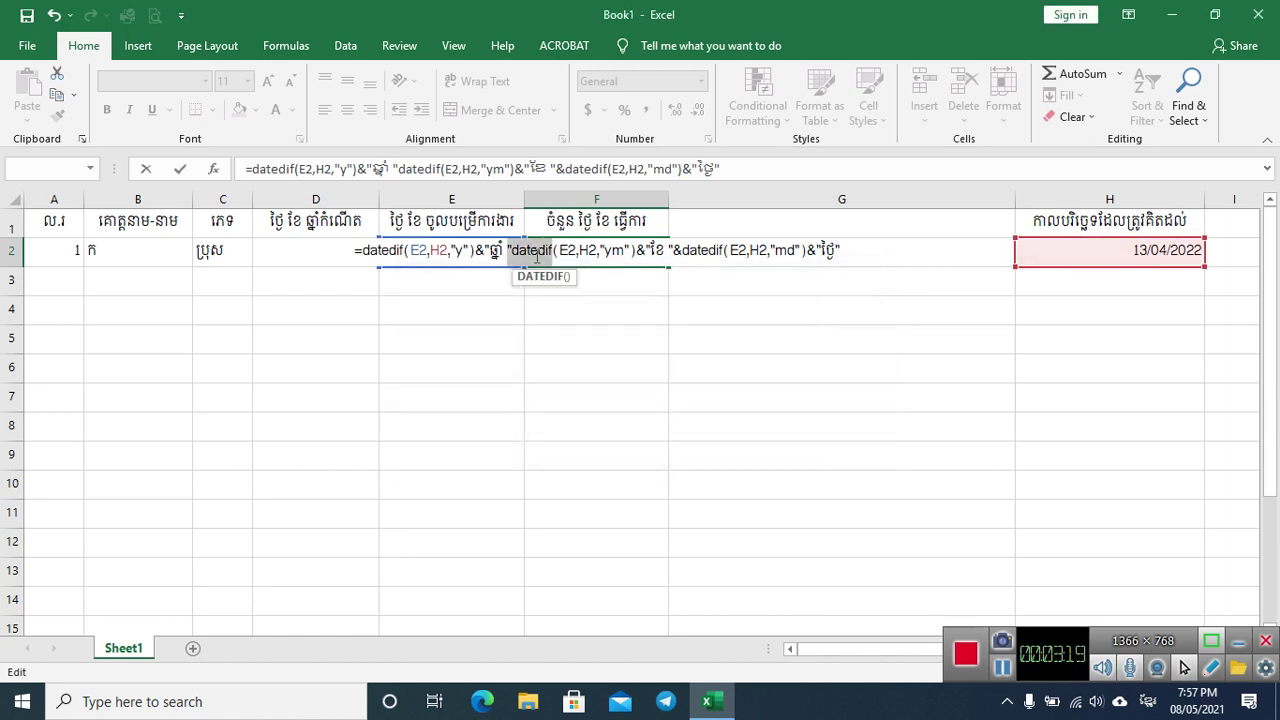
- Insert the missing & between the year label and the second datedif, and commit the F2 formula
left_click(534, 255)
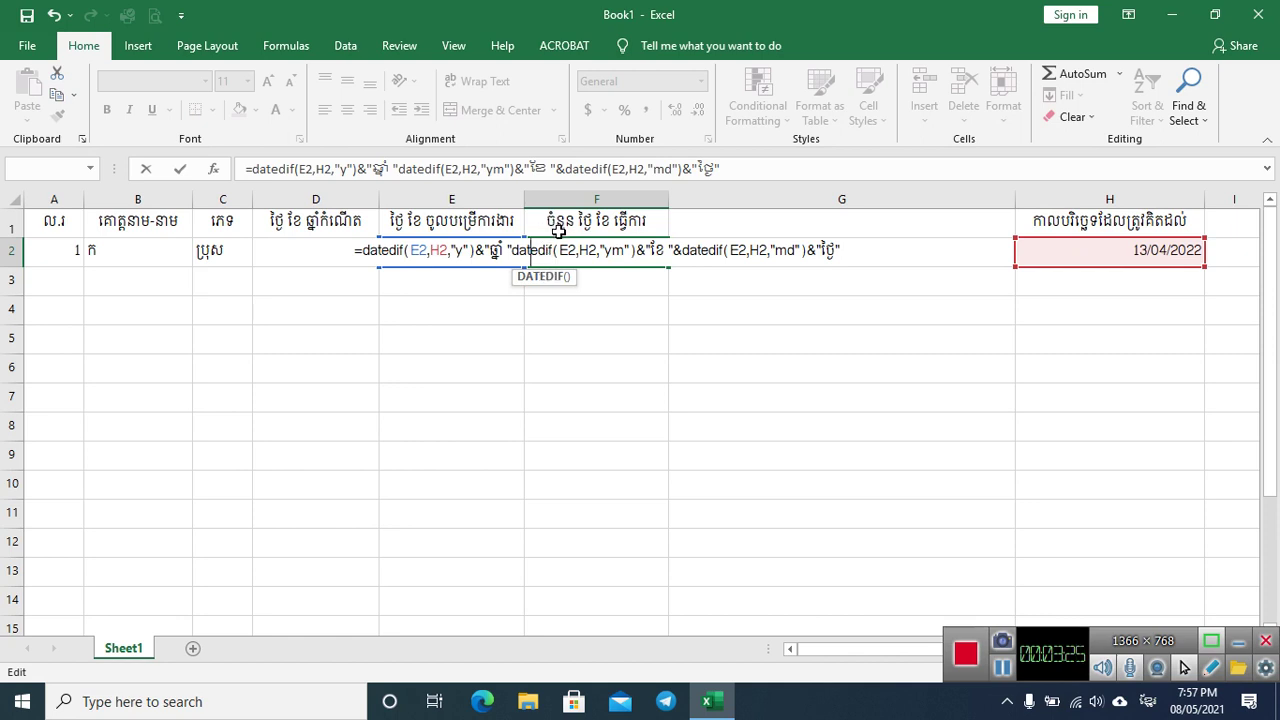
key("Right")
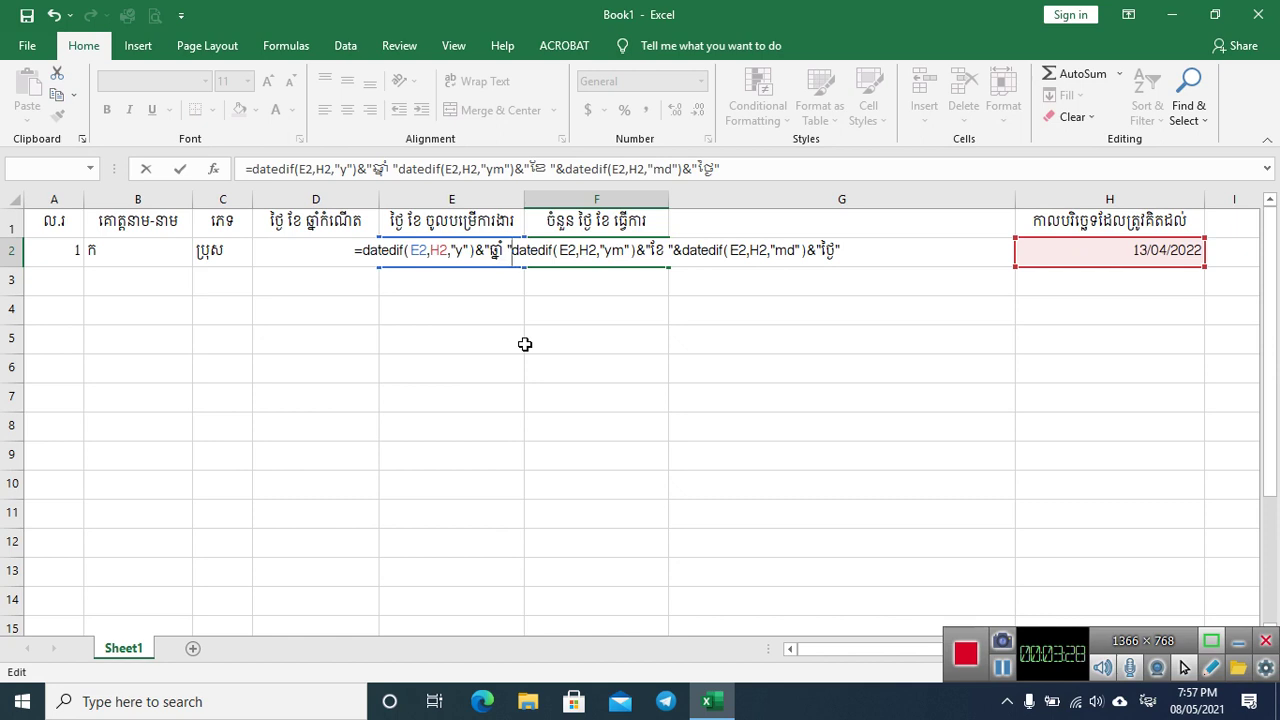
type("័")
key("alt+shift")
type("&")
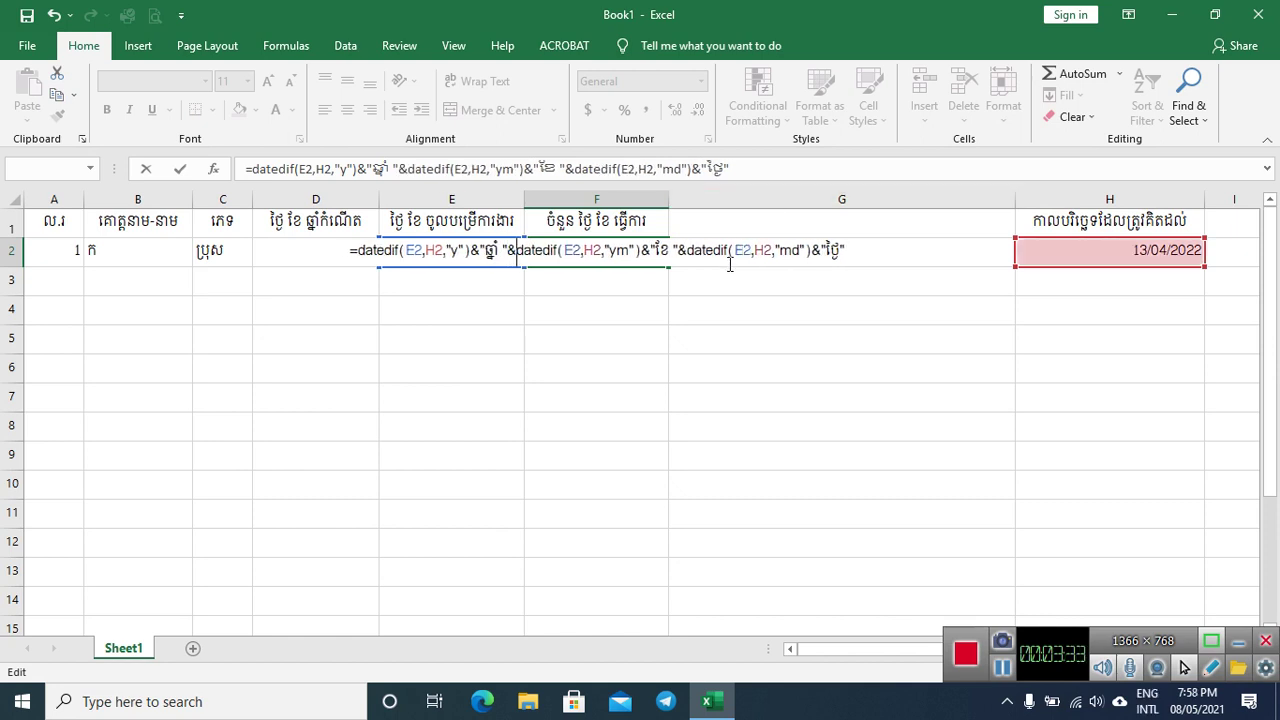
key("Return")
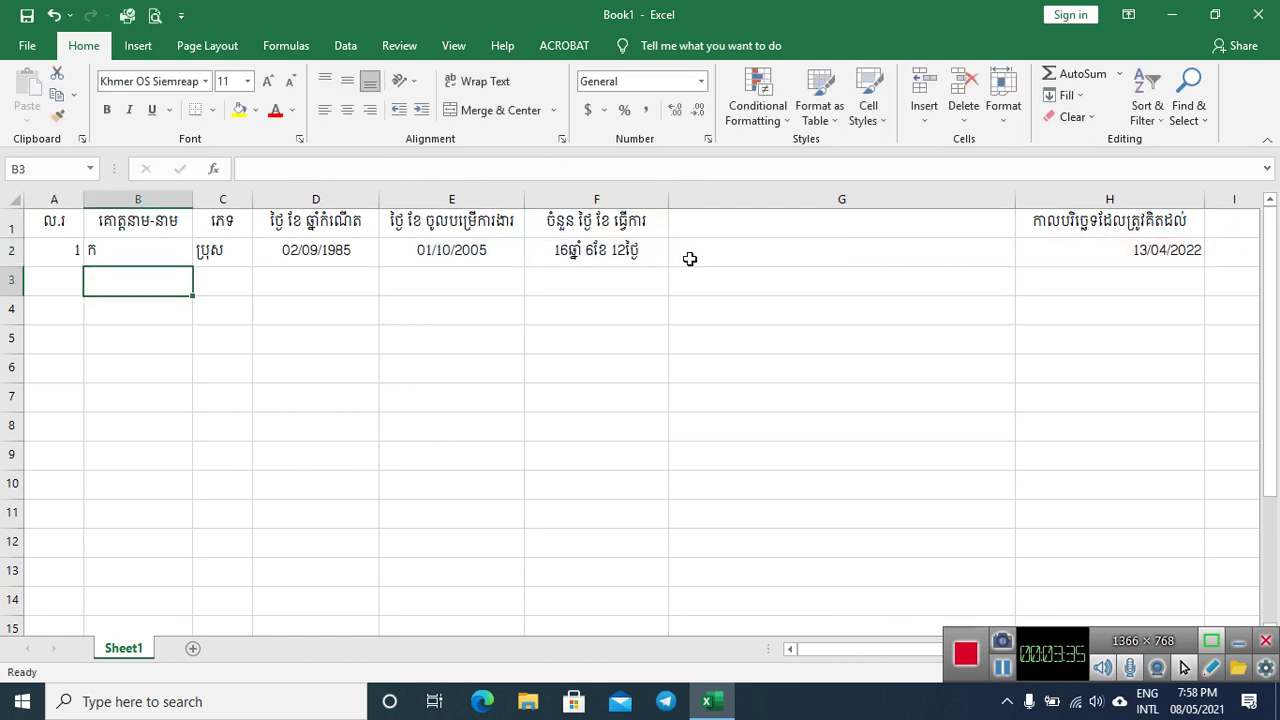
left_click(633, 257)
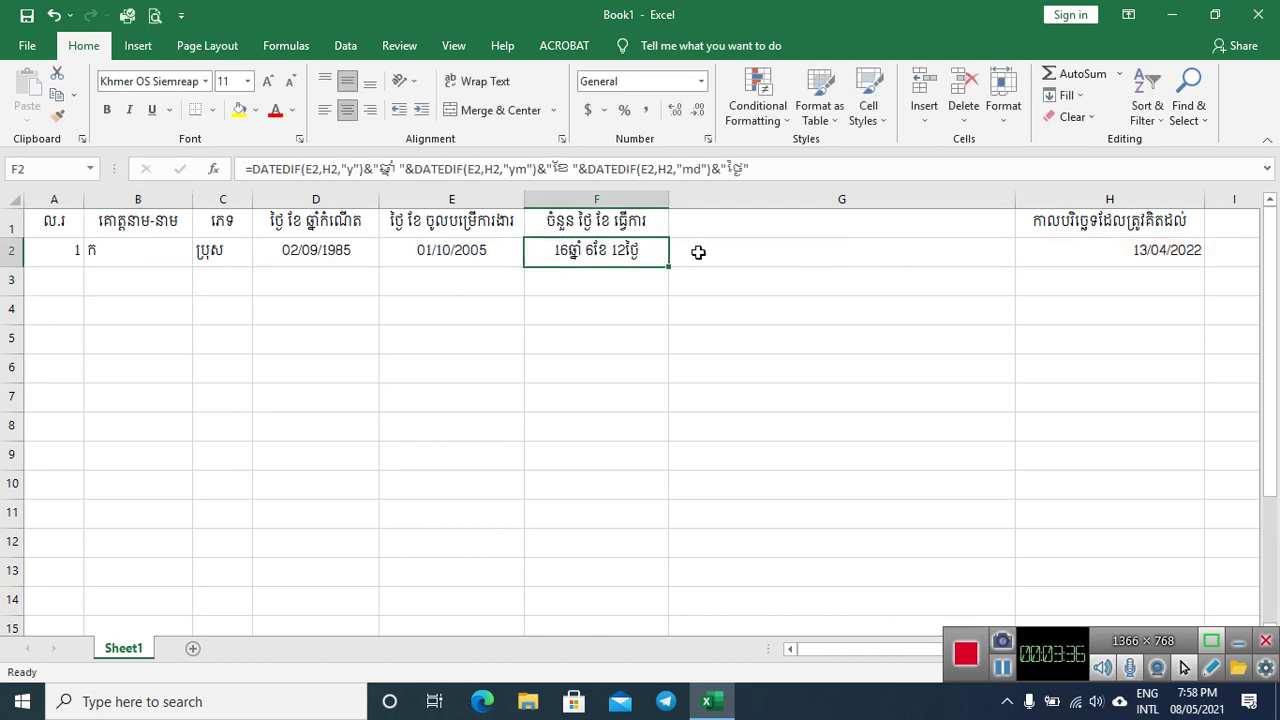
- Fill in A3 to C3 for the second employee with number ២, the placeholder name letter and gender ស្រី
left_click(65, 274)
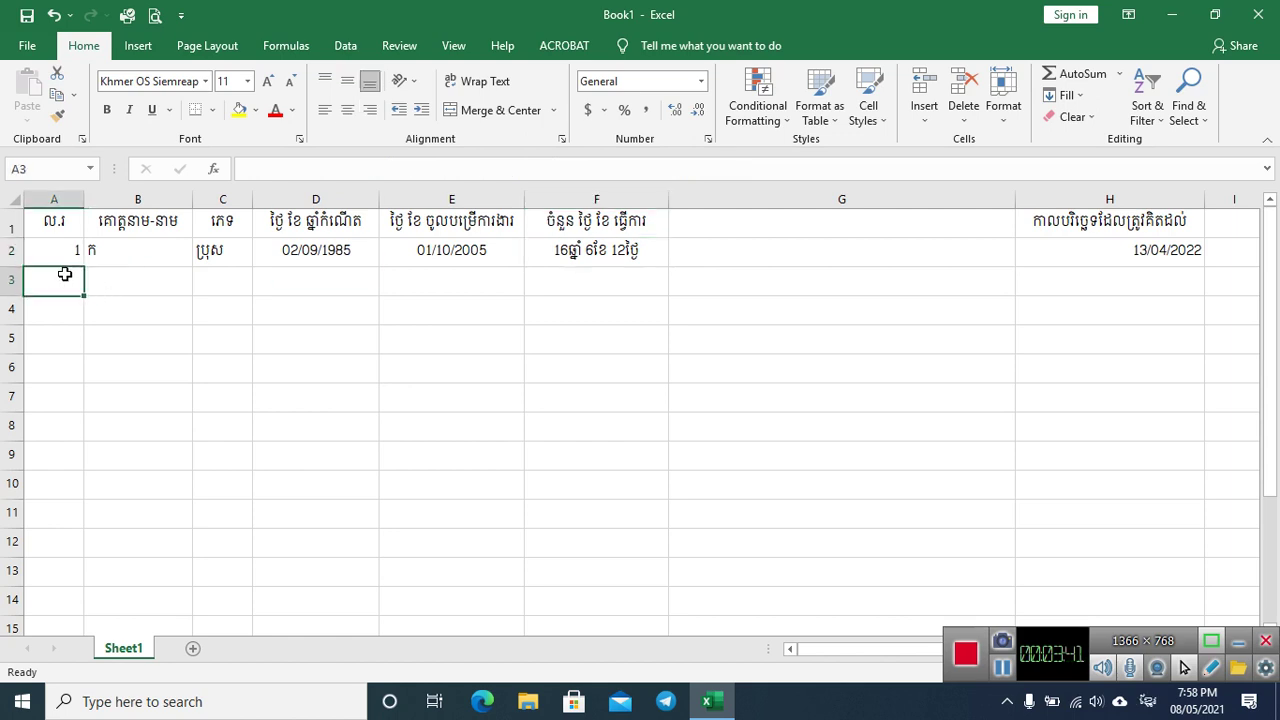
type("២")
left_click(124, 278)
type("ខ")
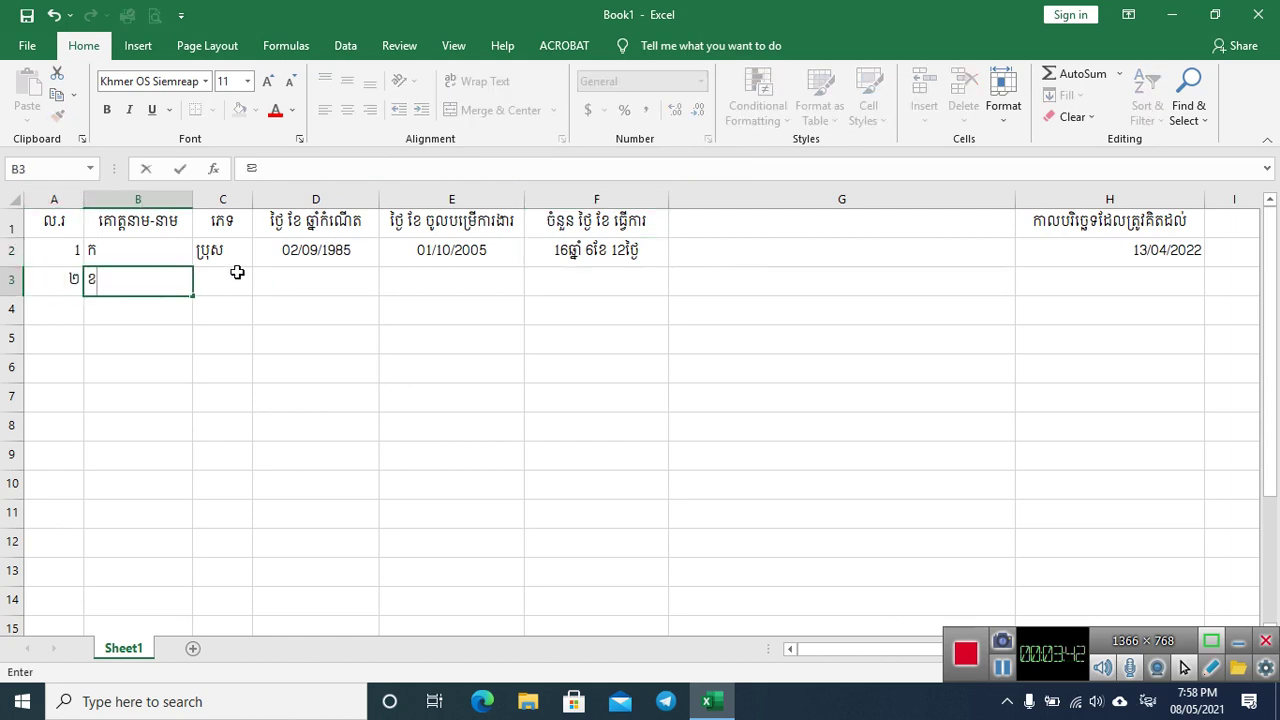
left_click(238, 267)
type("ស្រ")
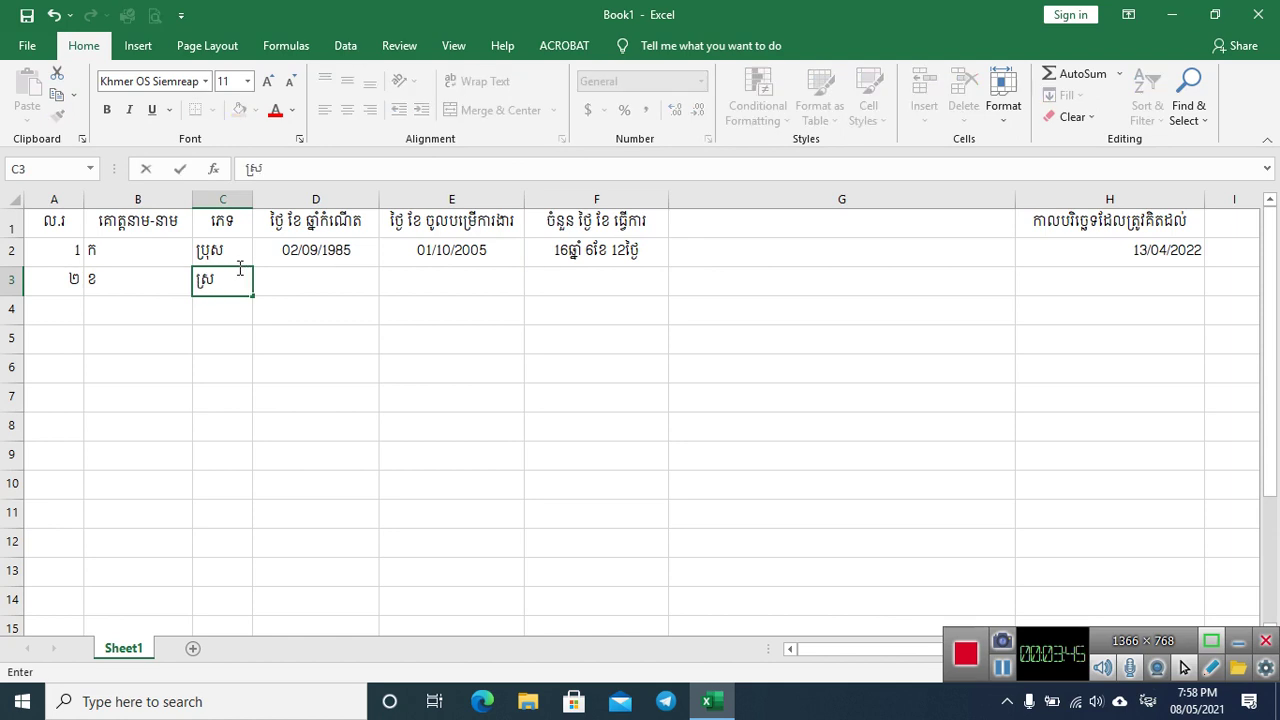
type("ិ")
key("BackSpace")
key("BackSpace")
key("BackSpace")
key("BackSpace")
type("ស្រី")
key("Tab")
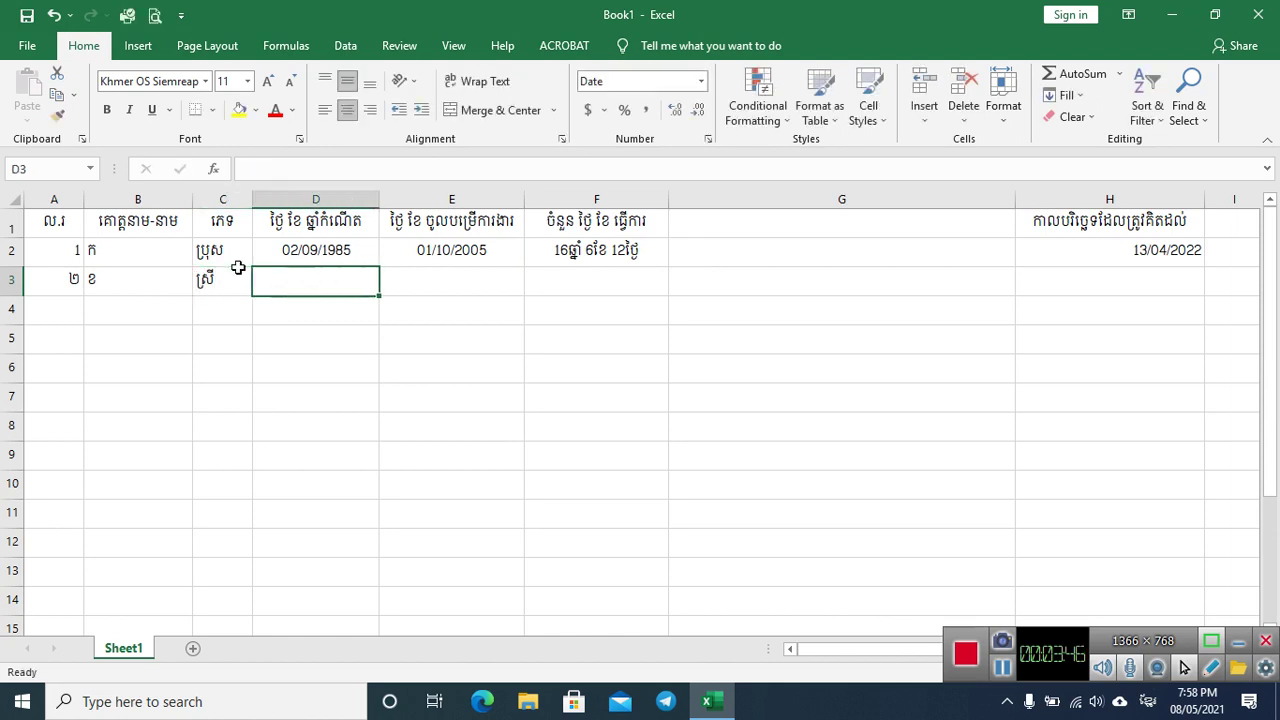
- Enter the second employee's date of birth in D3 and the employment start date 1-10-2008 in E3
type("៦")
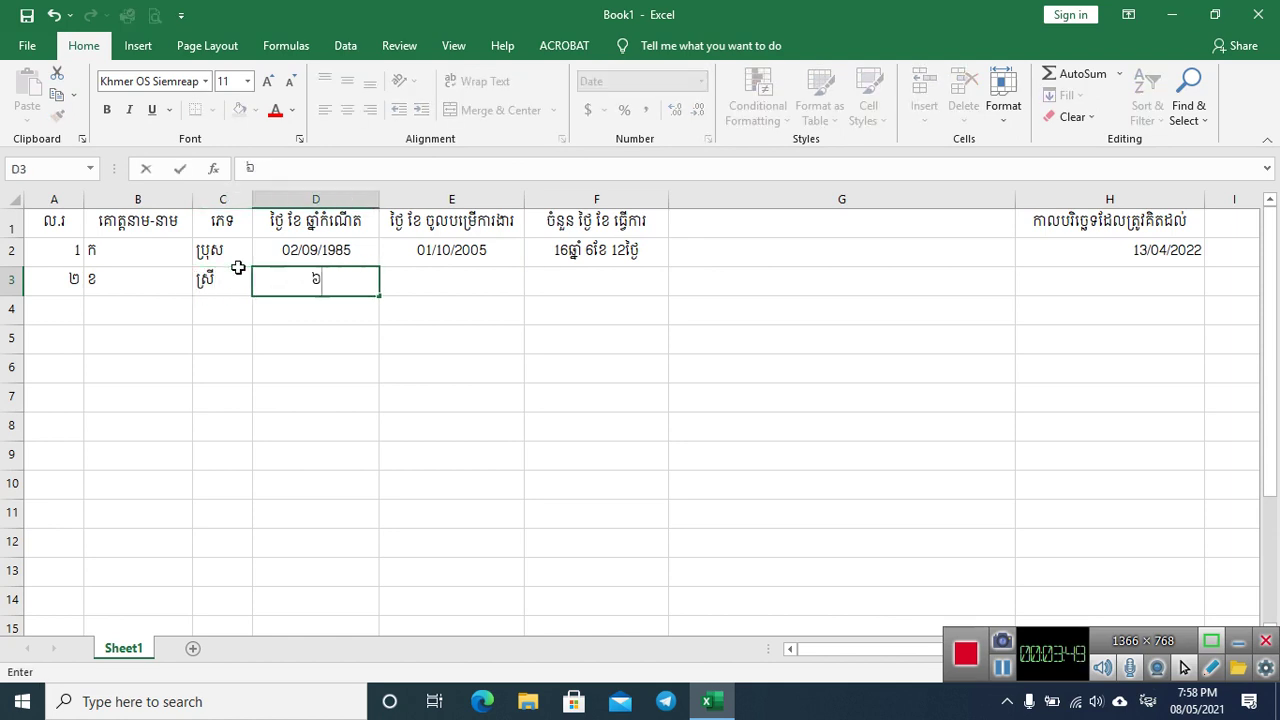
type("៧")
key("BackSpace")
key("BackSpace")
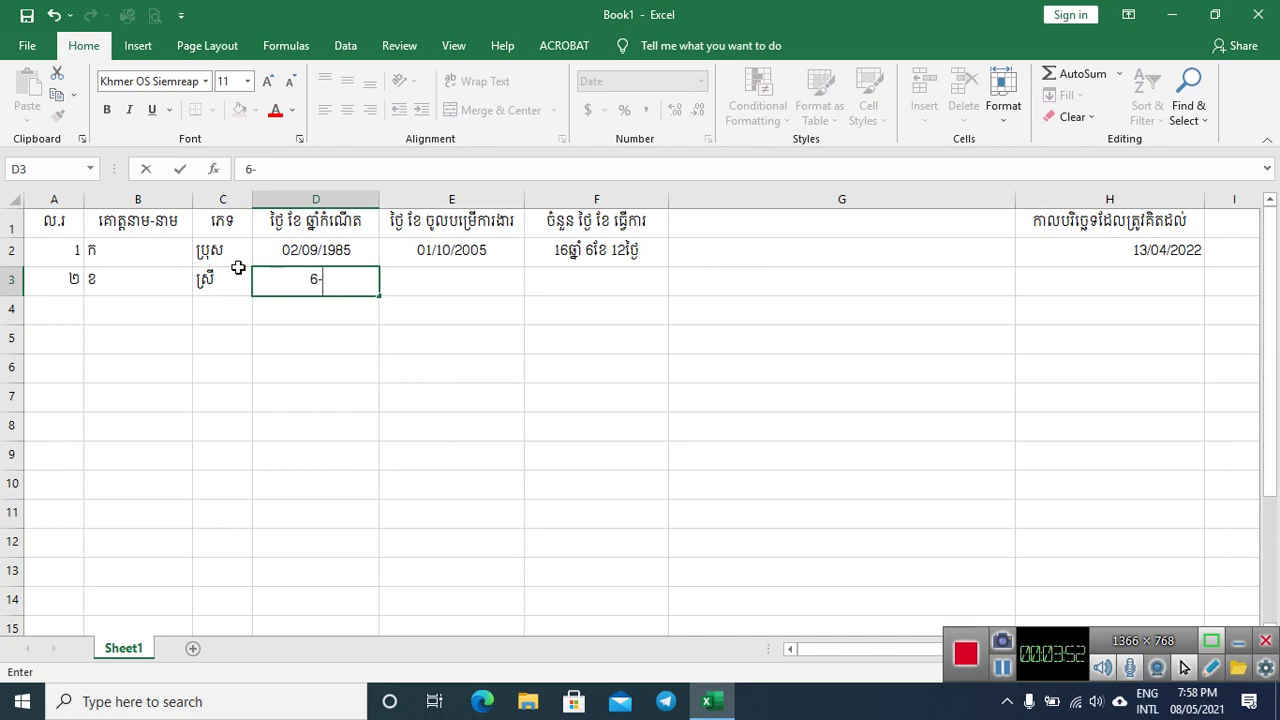
type("6-6-1988")
key("Tab")
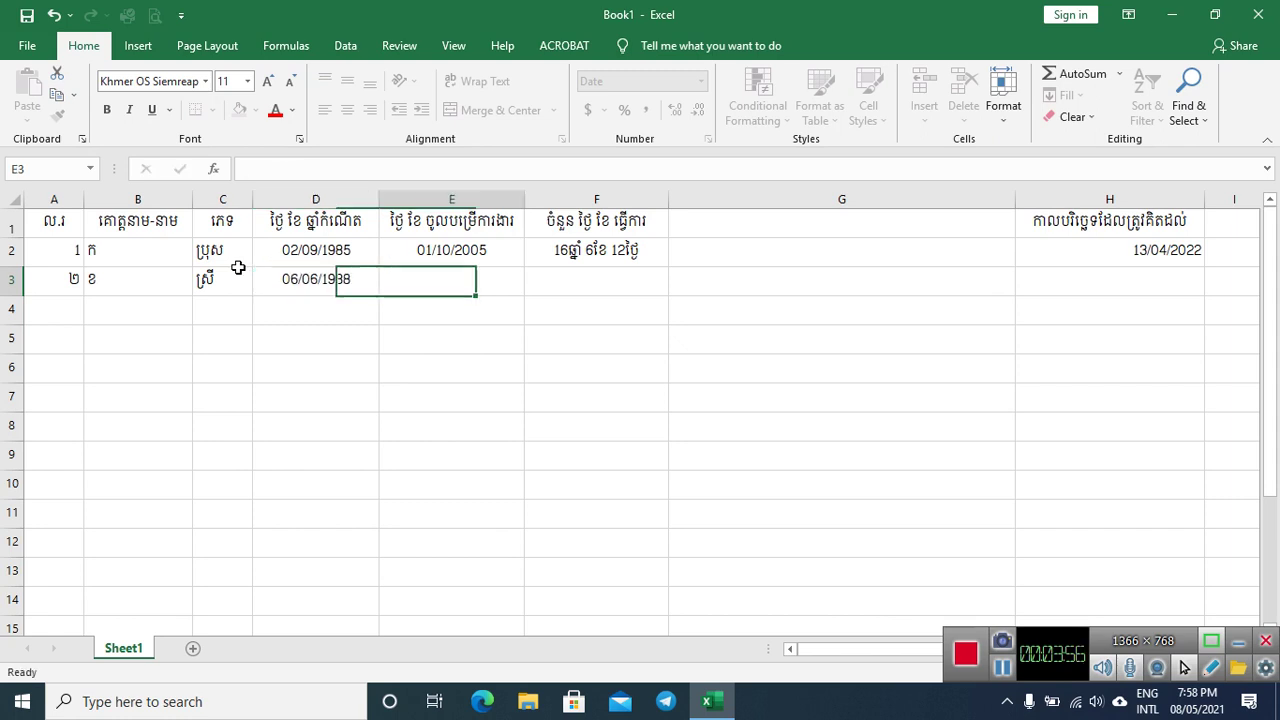
type("1-")
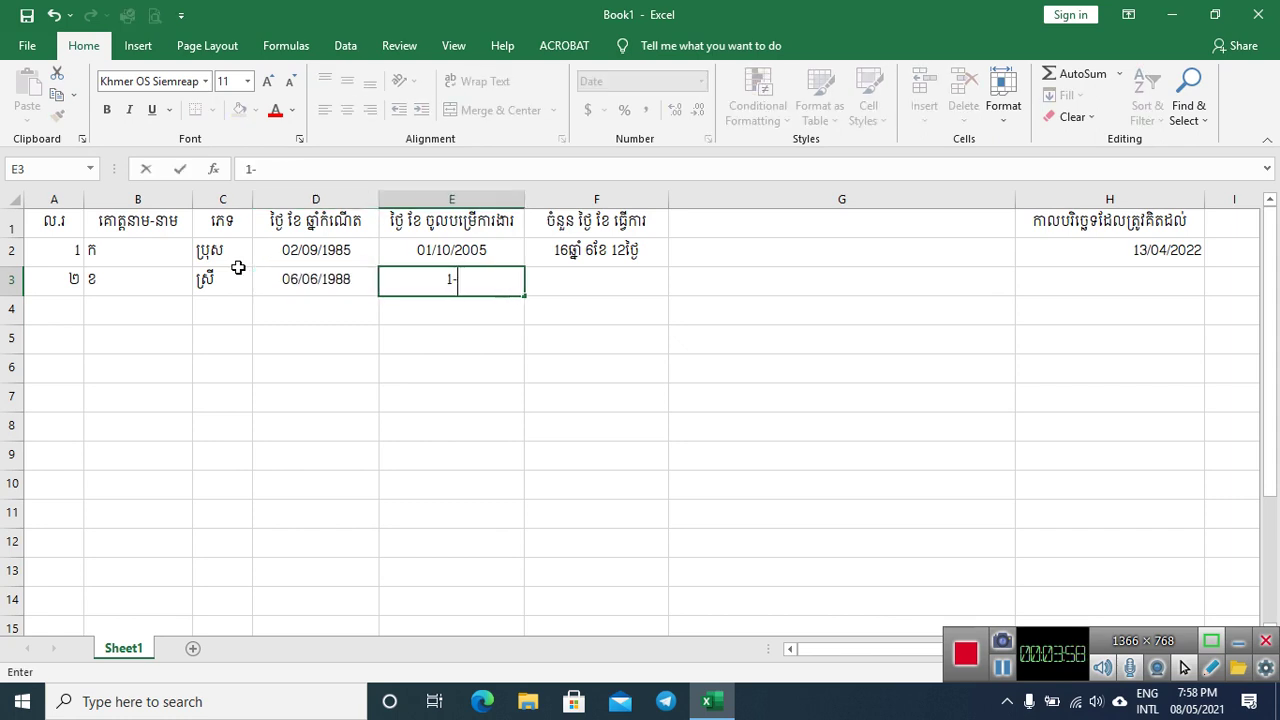
type("10-2008")
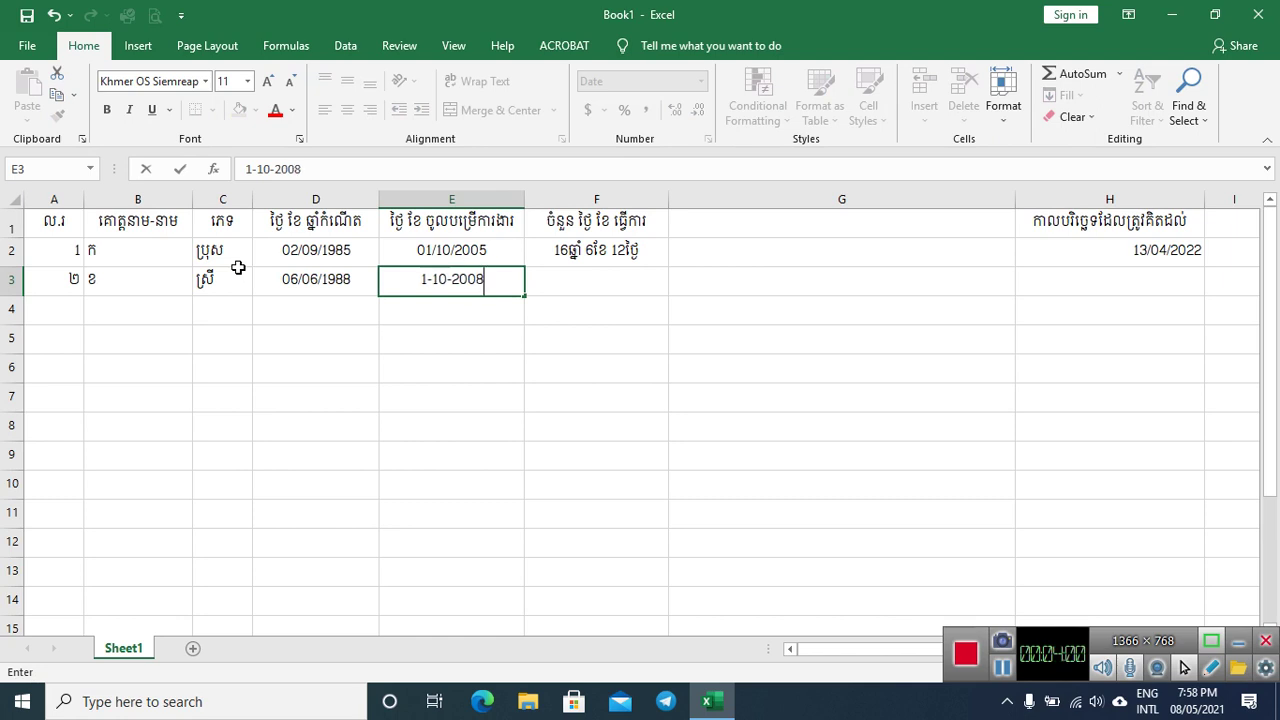
key("Tab")
left_click(647, 248)
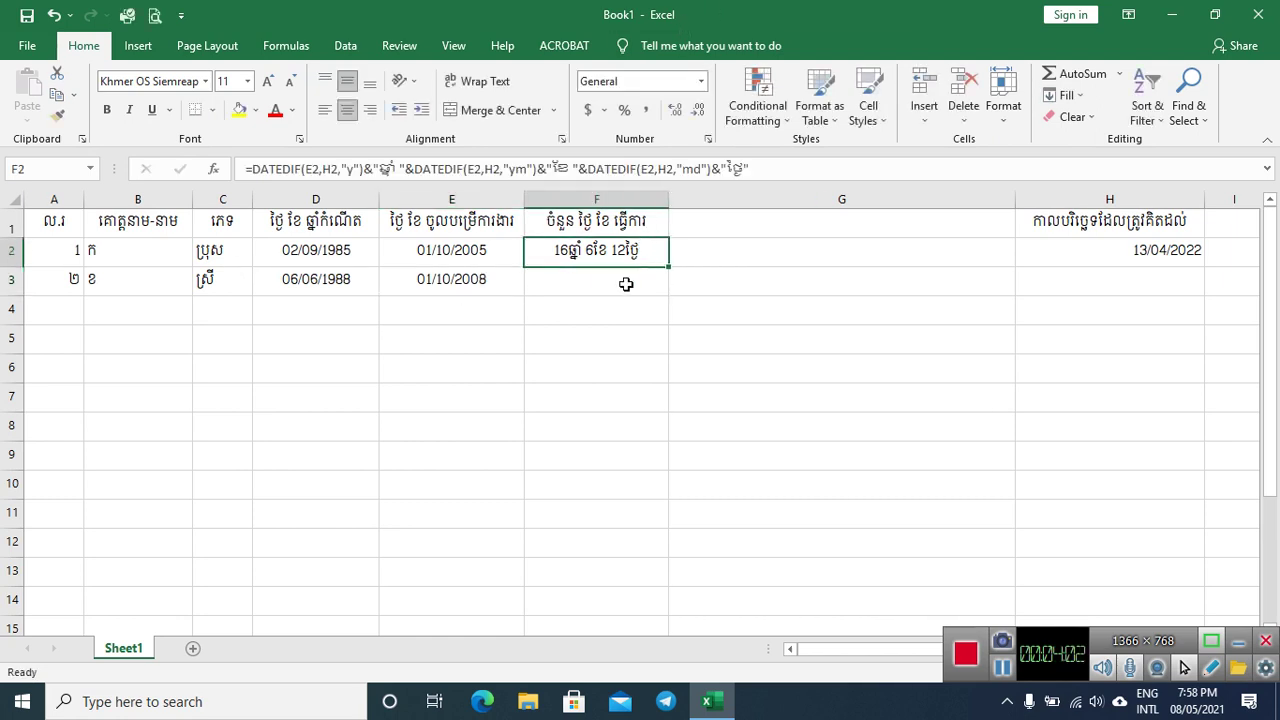
left_click(625, 284)
left_click(643, 253)
left_click(1158, 261)
left_click(640, 286)
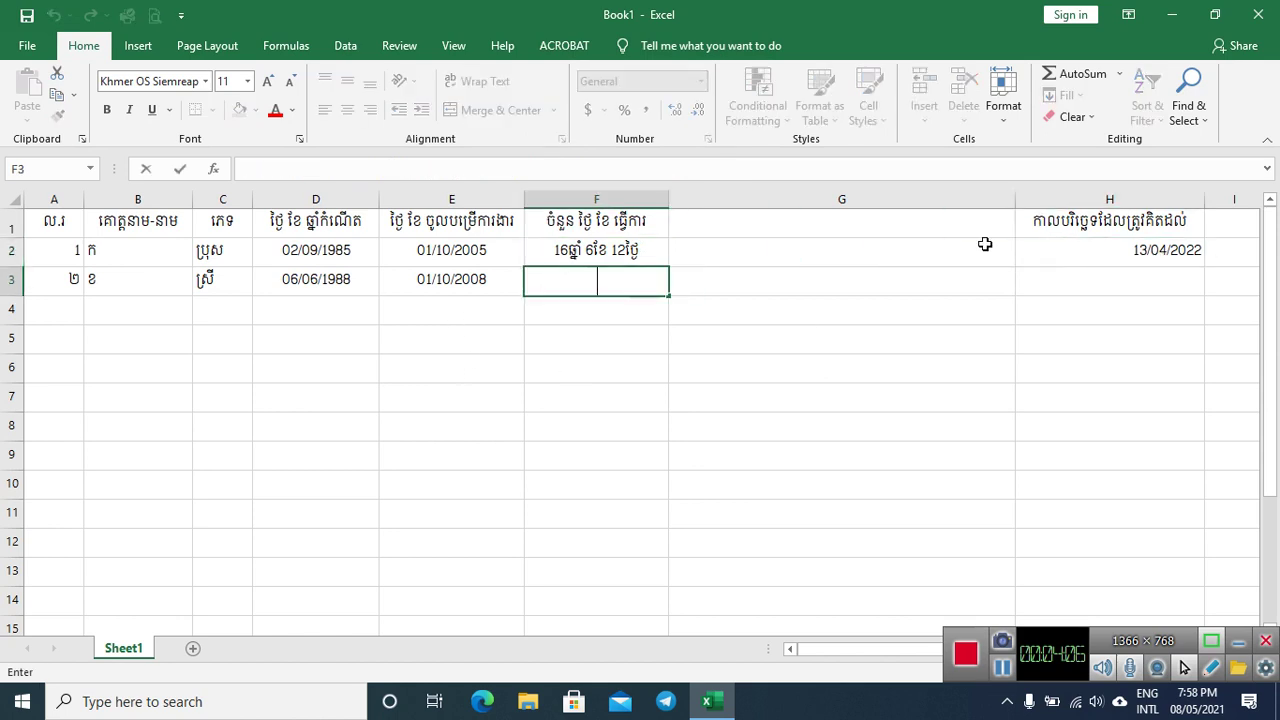
- Make the H2 reference in the first DATEDIF of the F2 formula absolute as $H$2
left_click(583, 255)
double_click(583, 255)
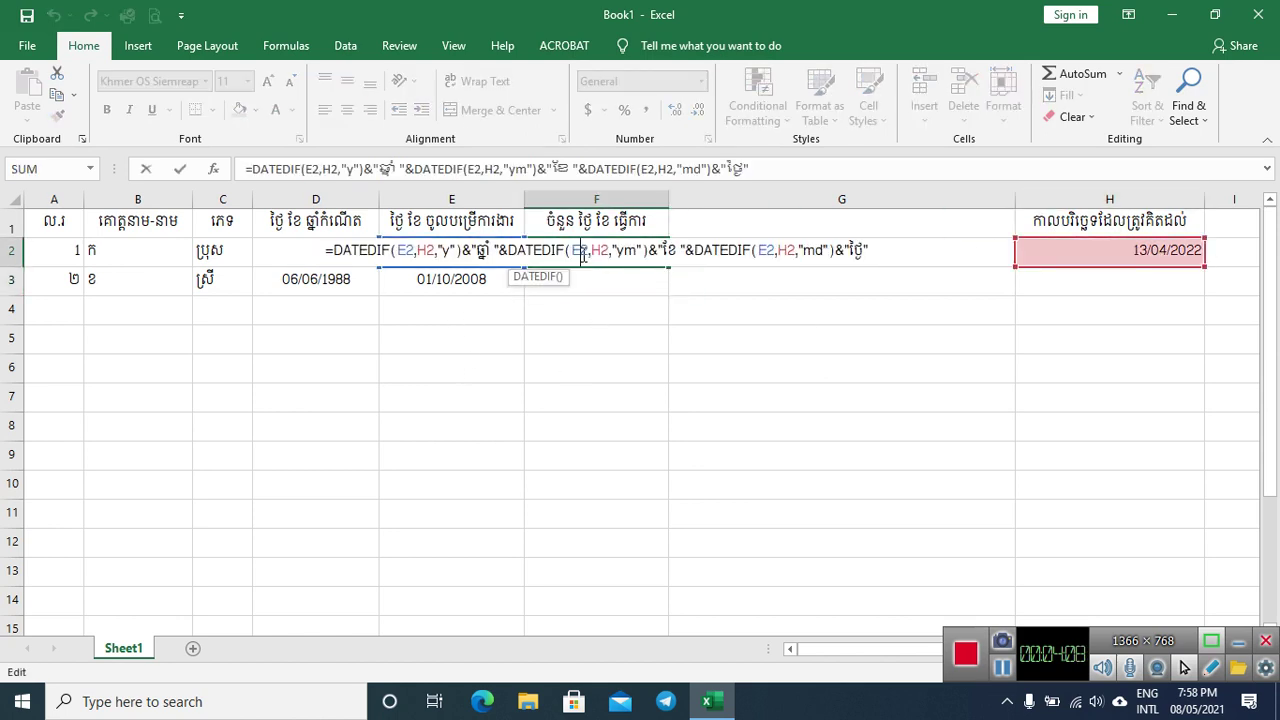
left_click(429, 250)
left_click(418, 250)
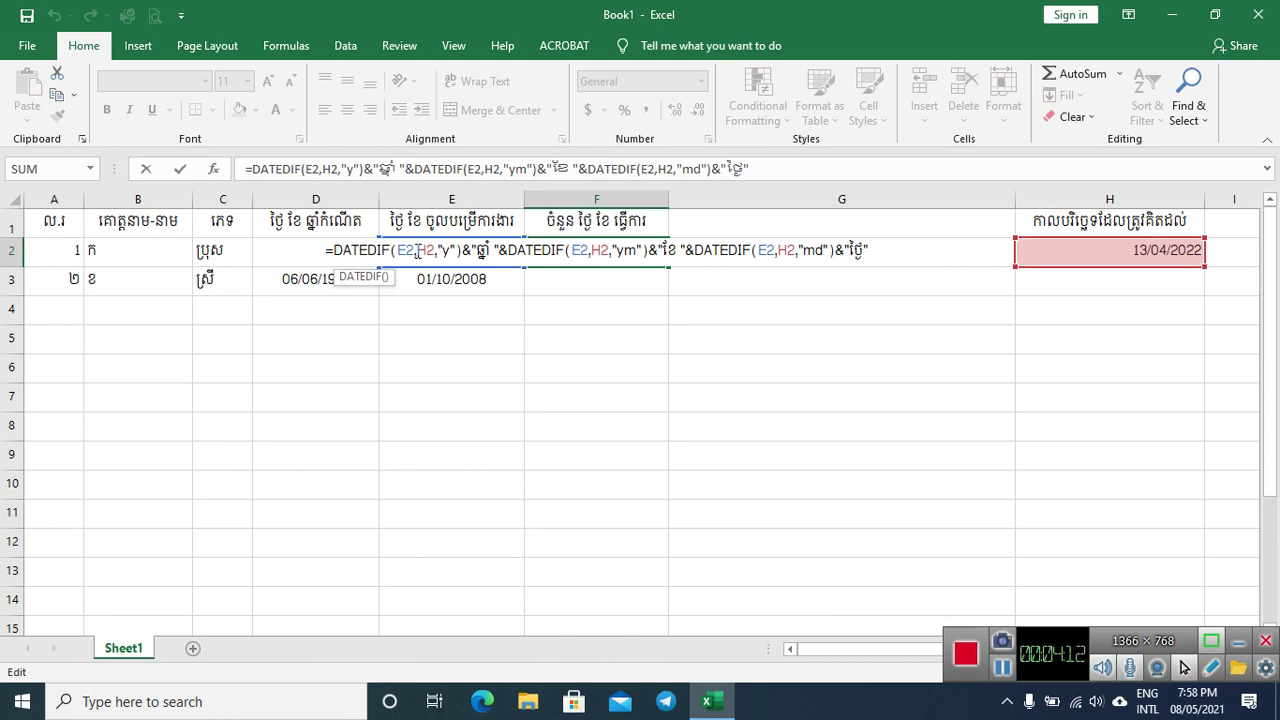
type("$")
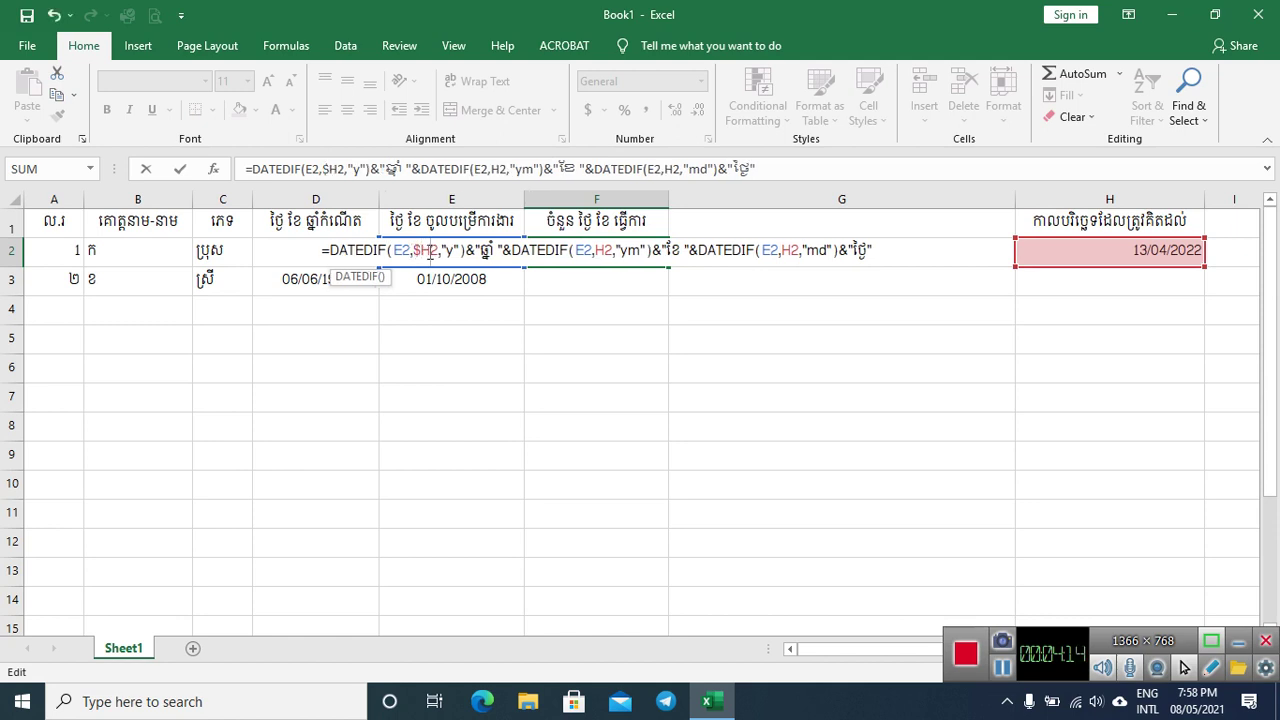
left_click(430, 252)
type("$")
- Change H2 to $H$2 in the "ym" and "md" DATEDIF parts of the F2 formula and commit it
left_click(601, 252)
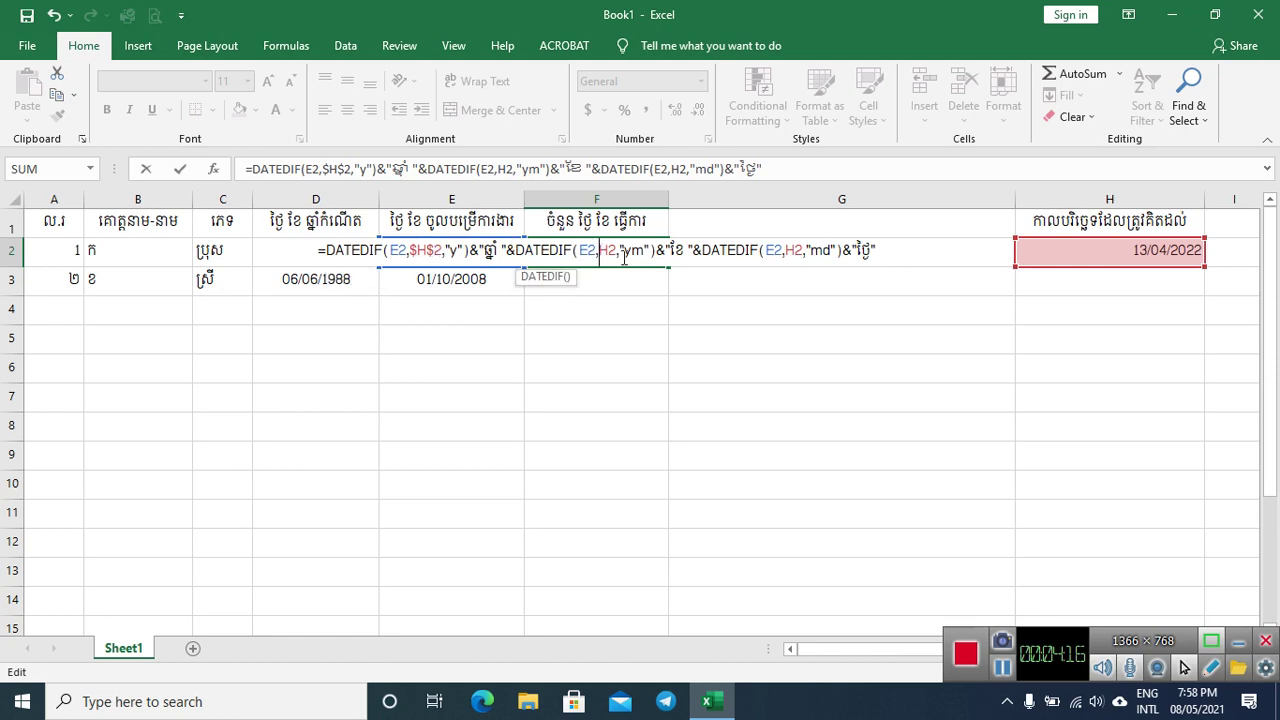
type("$")
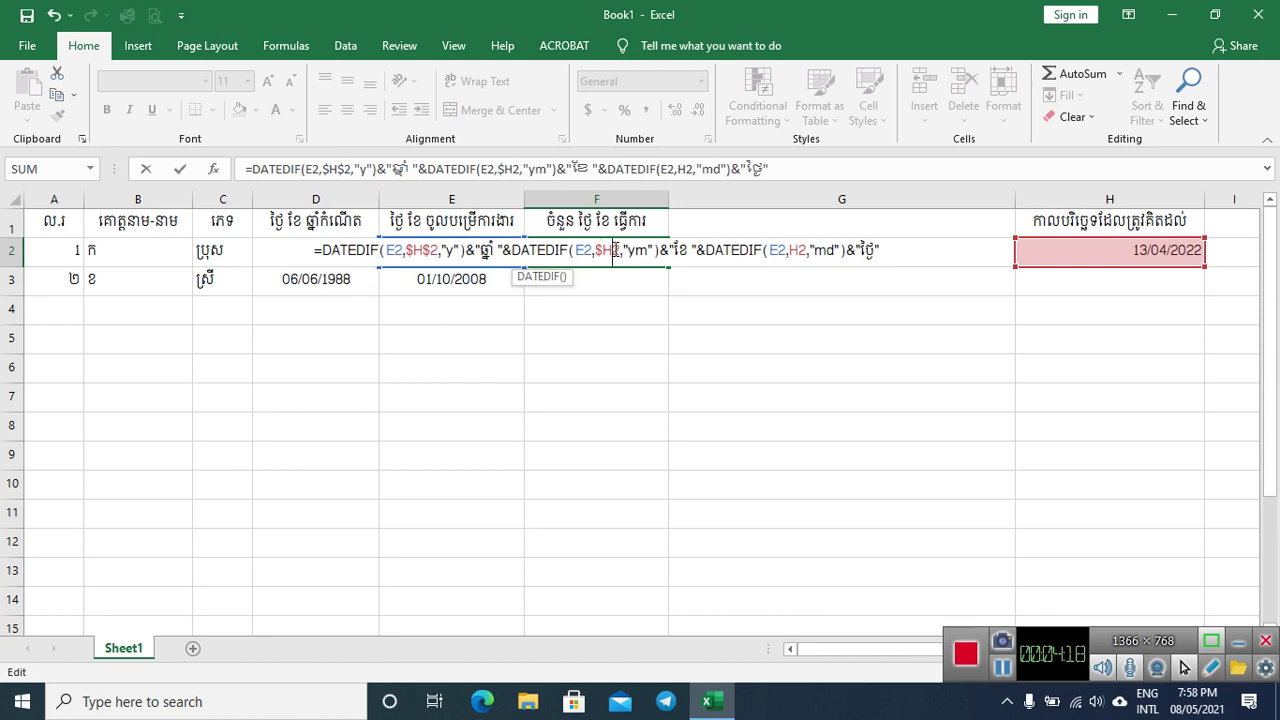
left_click(613, 252)
type("$")
left_click(794, 252)
type("$")
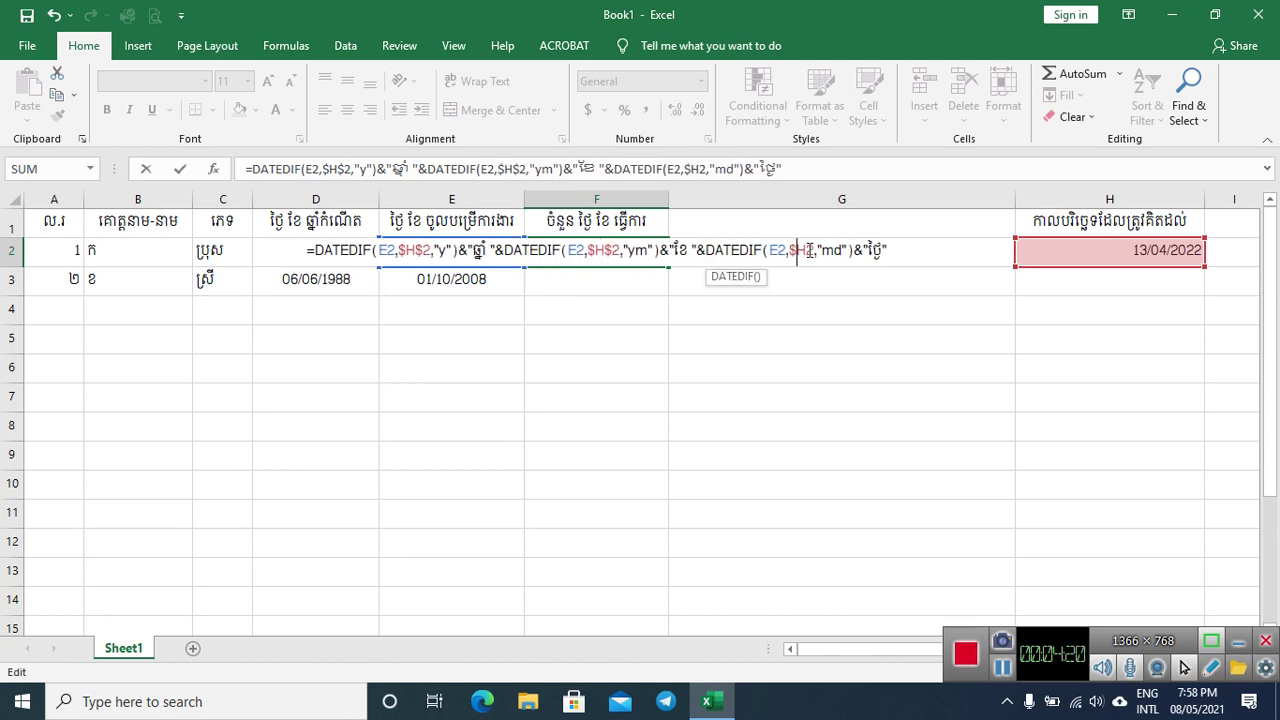
left_click(808, 251)
type("$")
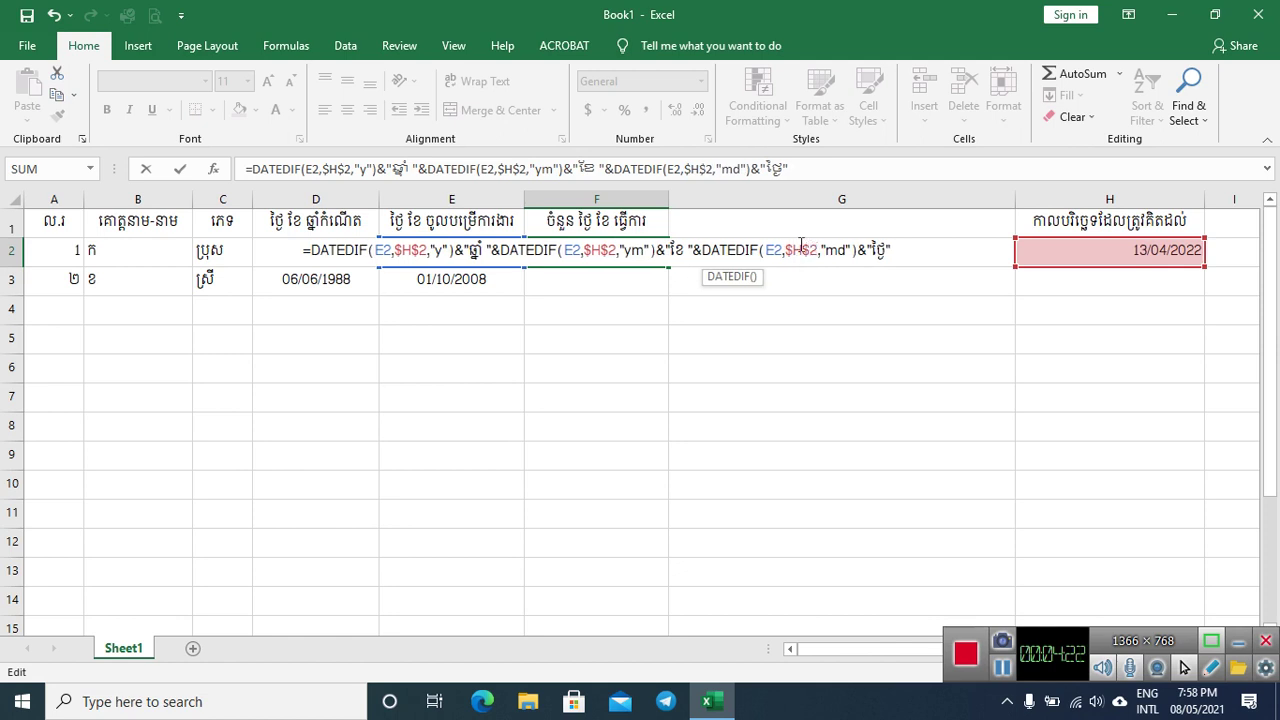
key("Return")
- Fill the length-of-service formula from F2 down through F9
left_click(622, 249)
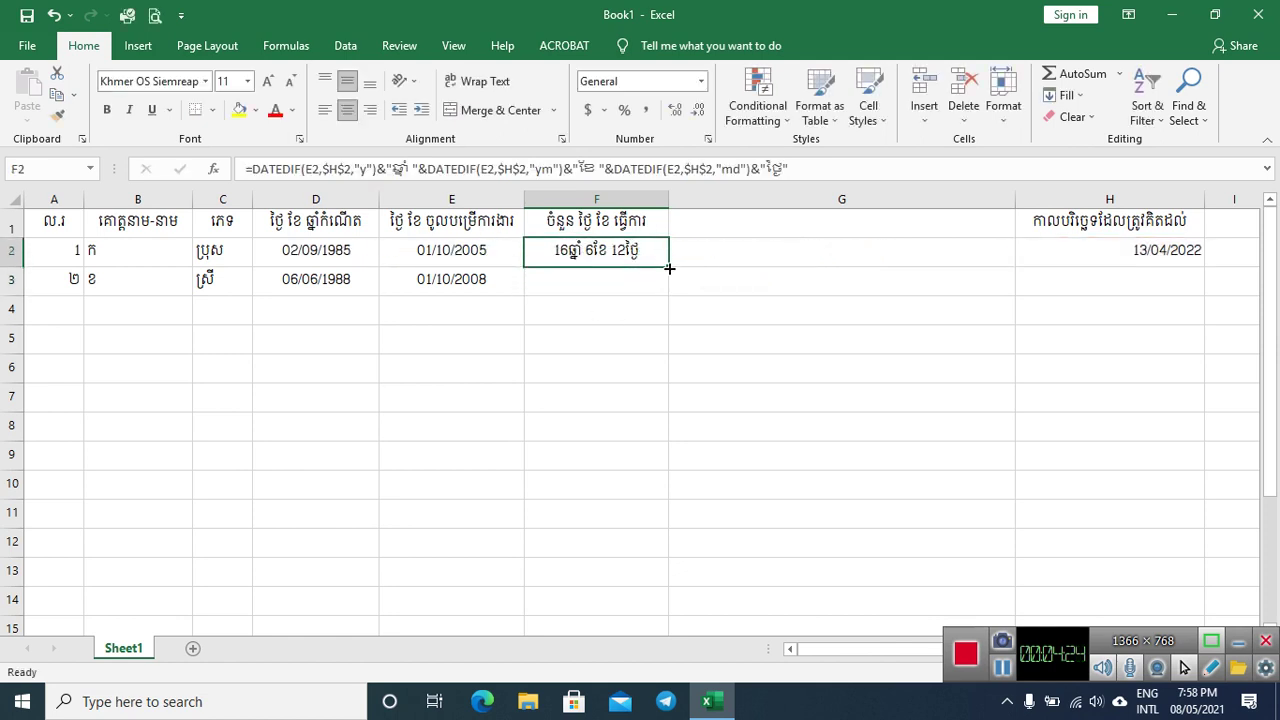
left_click_drag(669, 268, 671, 462)
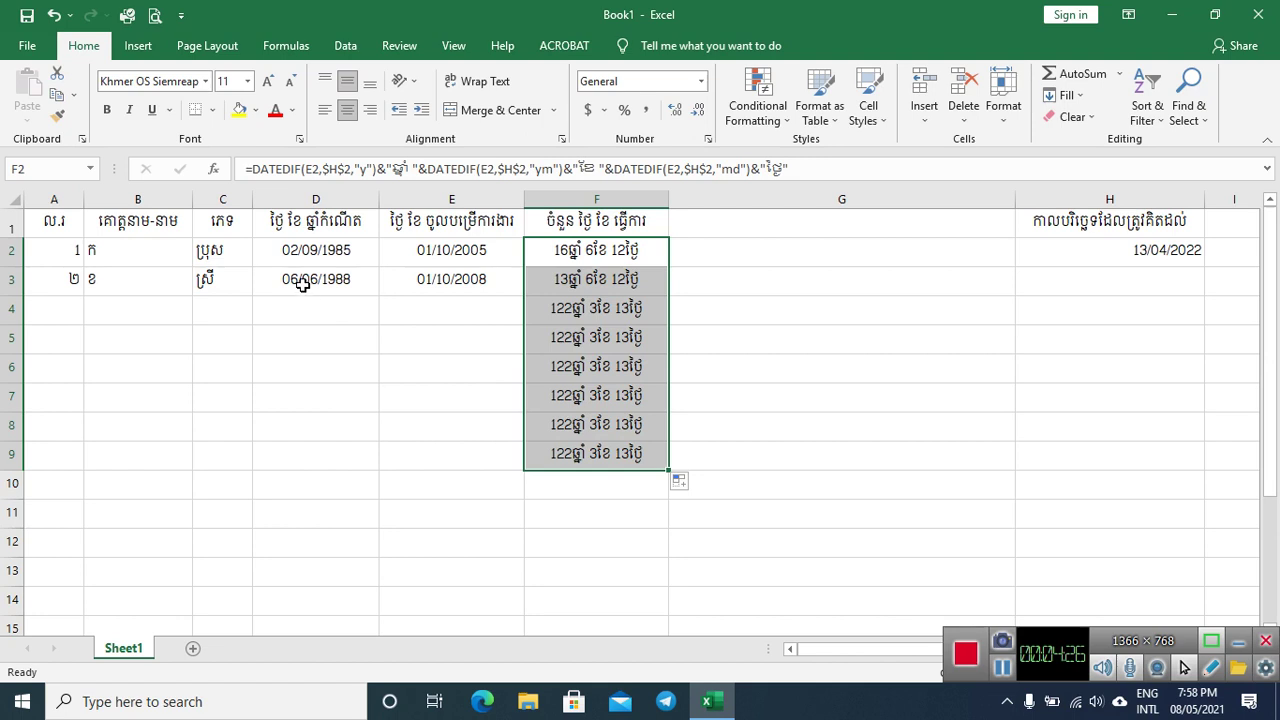
left_click(66, 315)
left_click(302, 317)
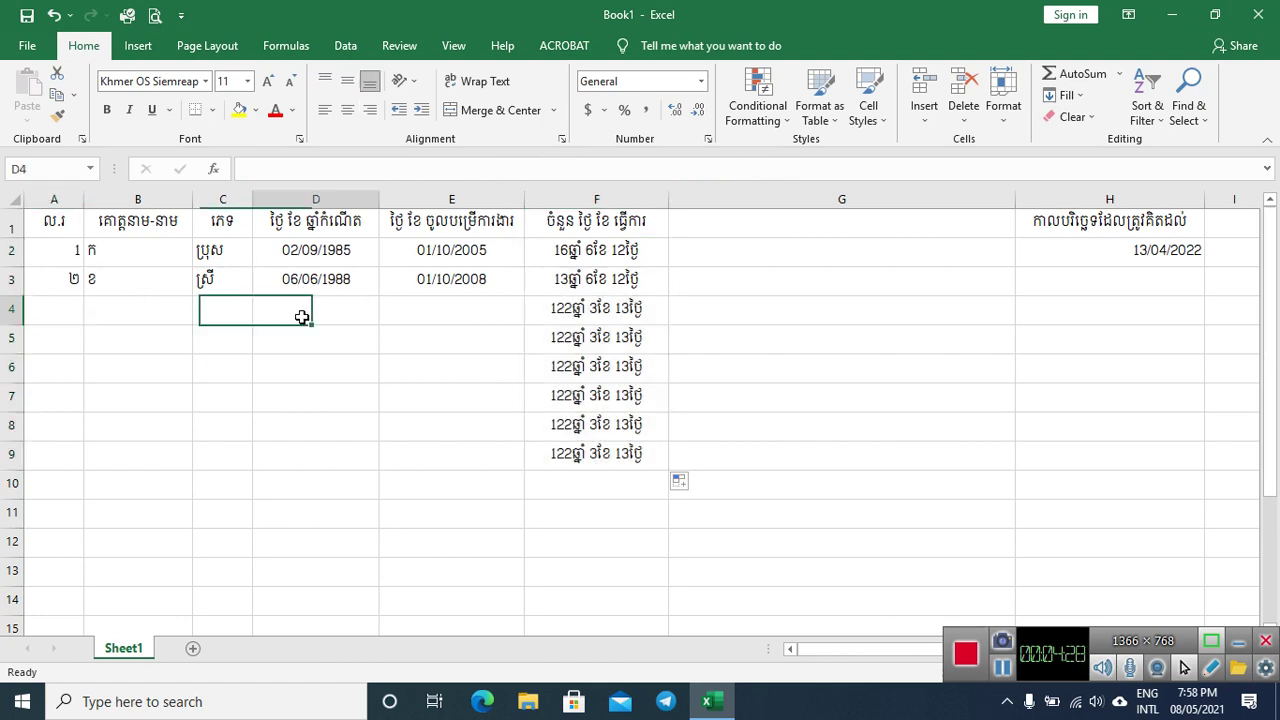
left_click(451, 285)
- Enter the employment start date 1-10-2009 in E4 using Western digits
left_click(463, 310)
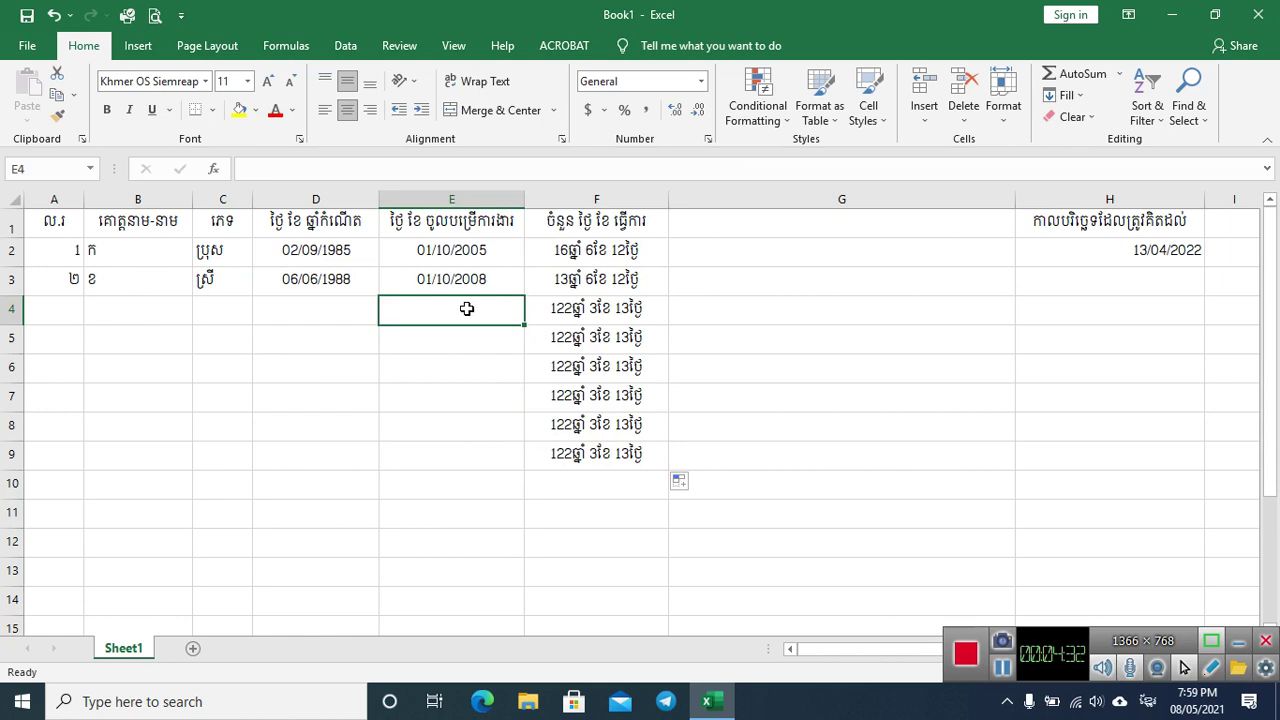
type("១៩១០")
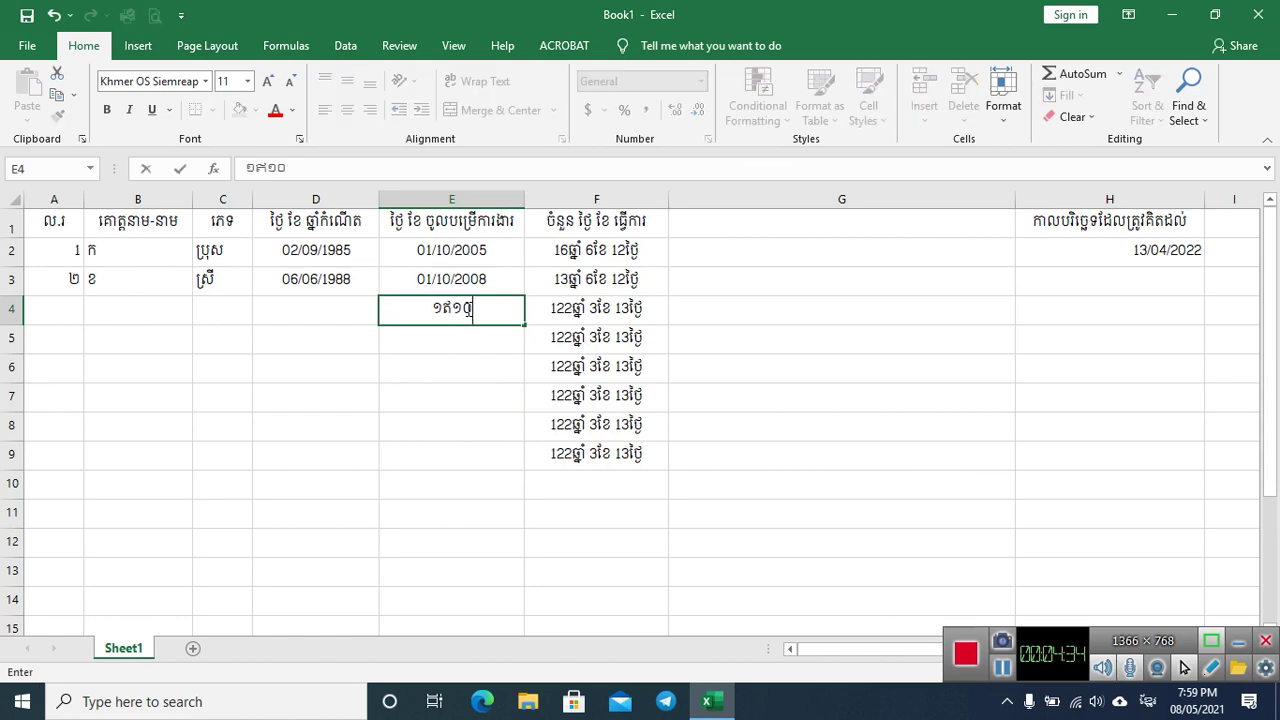
key("BackSpace")
key("BackSpace")
key("BackSpace")
key("BackSpace")
key("alt+shift")
type("1")
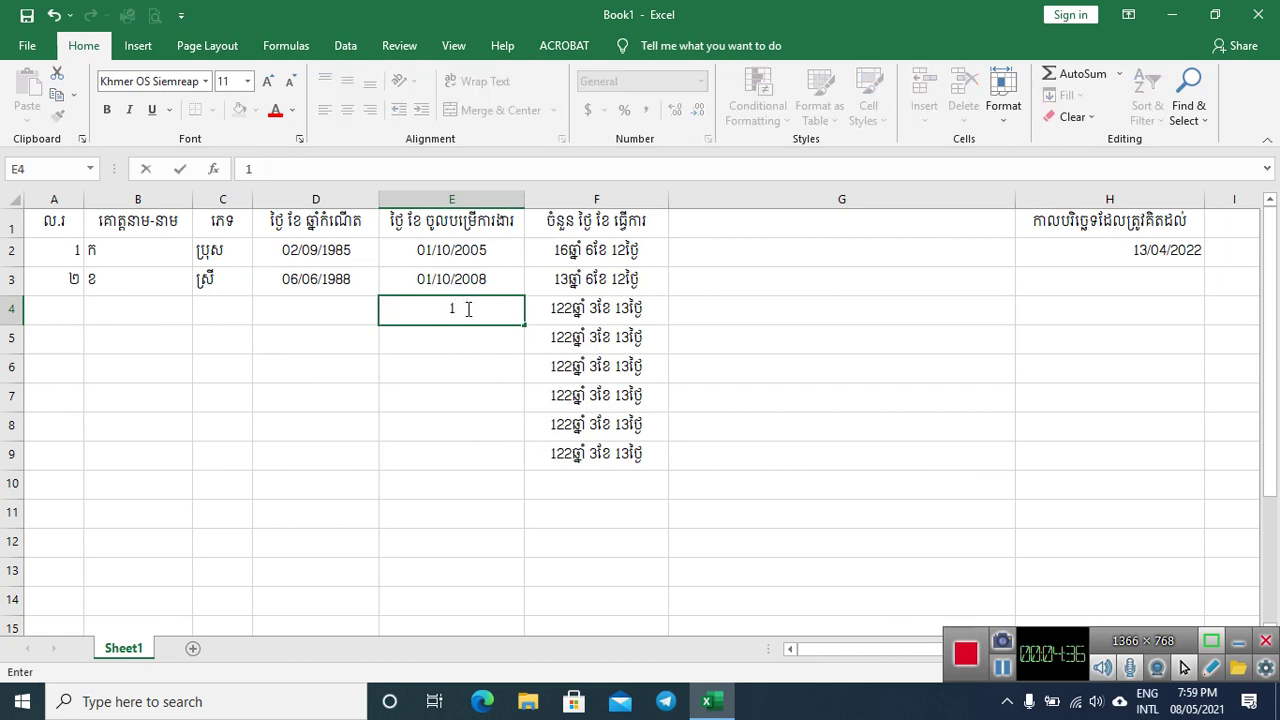
type("-10-200")
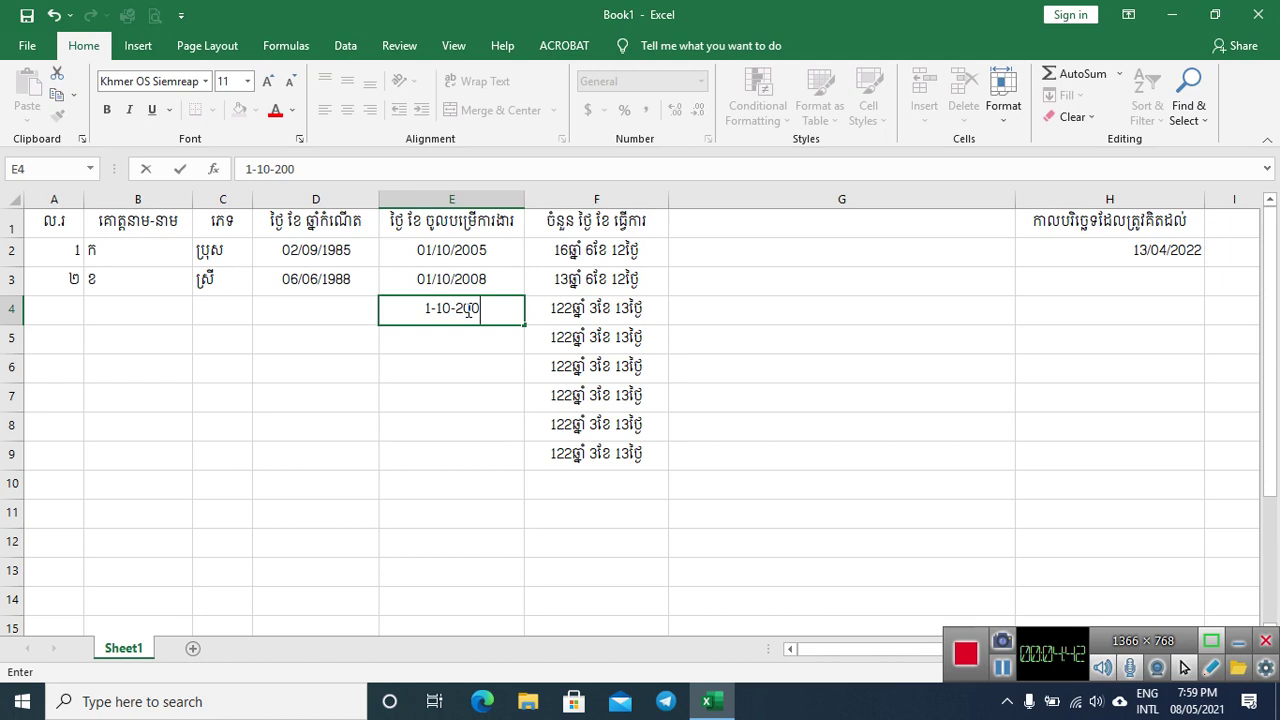
type("9")
key("Tab")
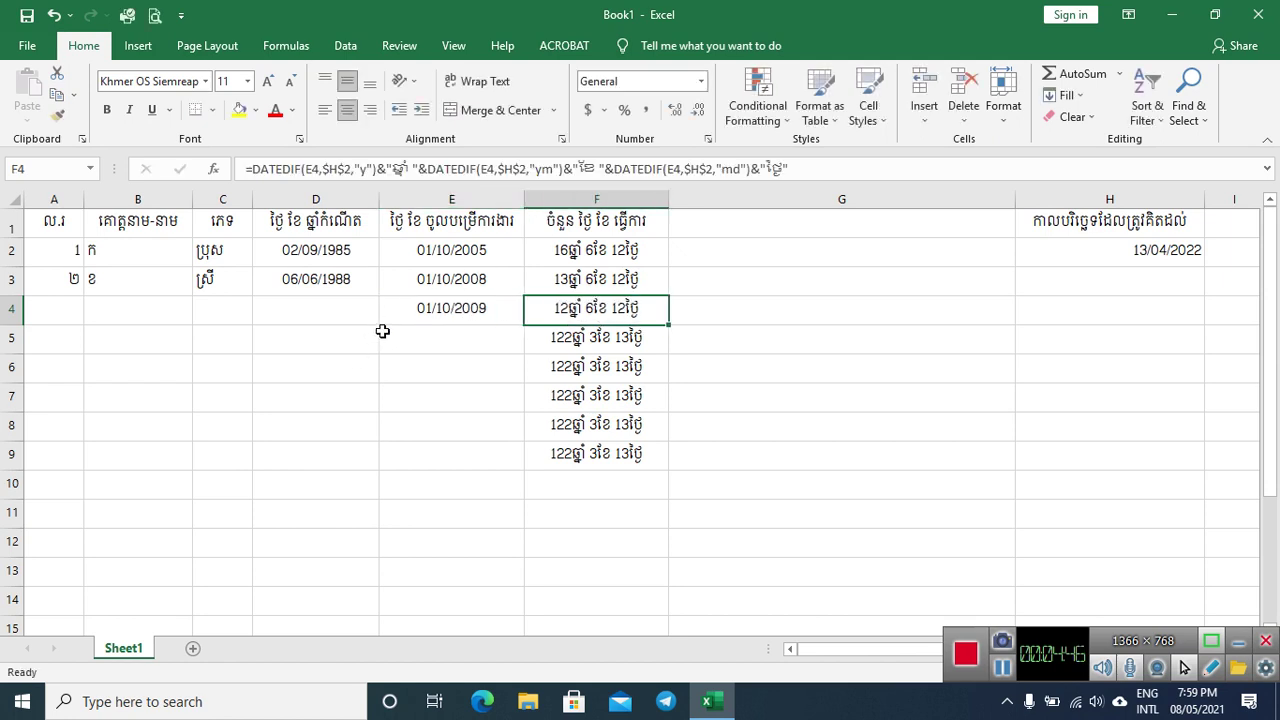
- Hide column H, which holds the cutoff date
left_click(1138, 203)
right_click(1140, 203)
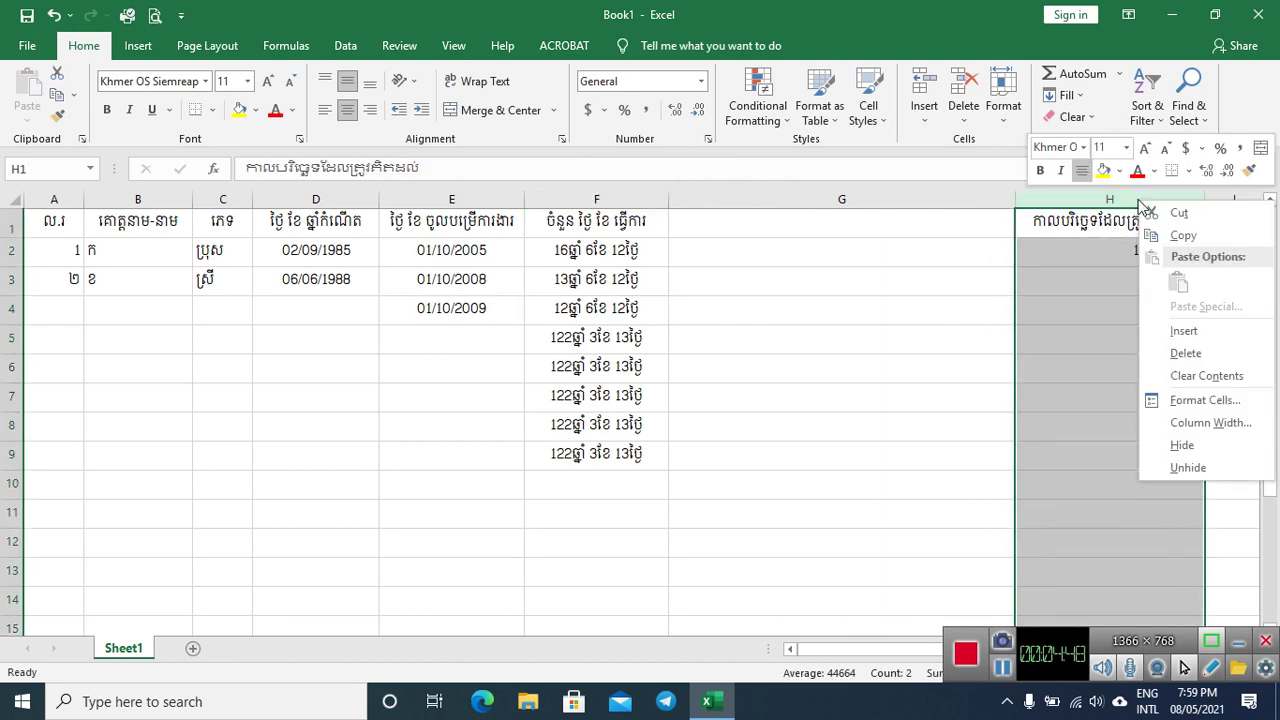
left_click(1181, 446)
left_click(790, 340)
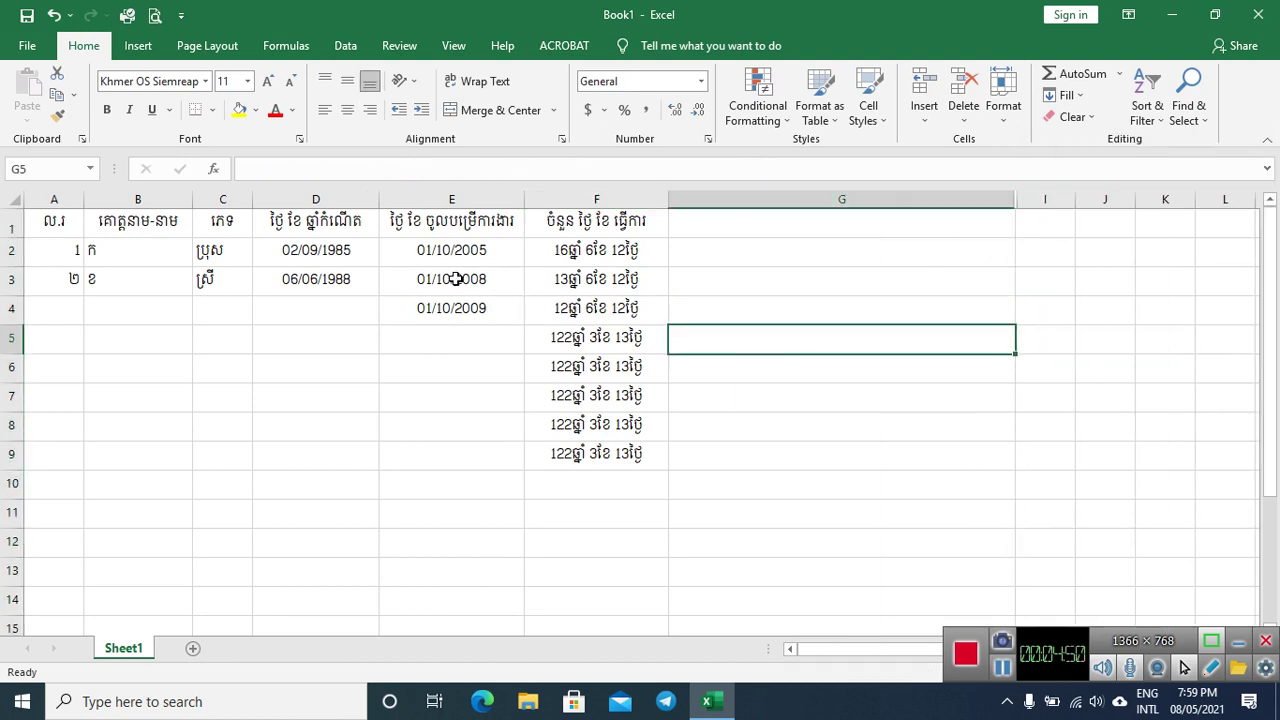
- Select the employee table across columns A to F, from the header row down past the filled rows
left_click_drag(76, 218, 614, 604)
scroll(616, 540, "up", 3)
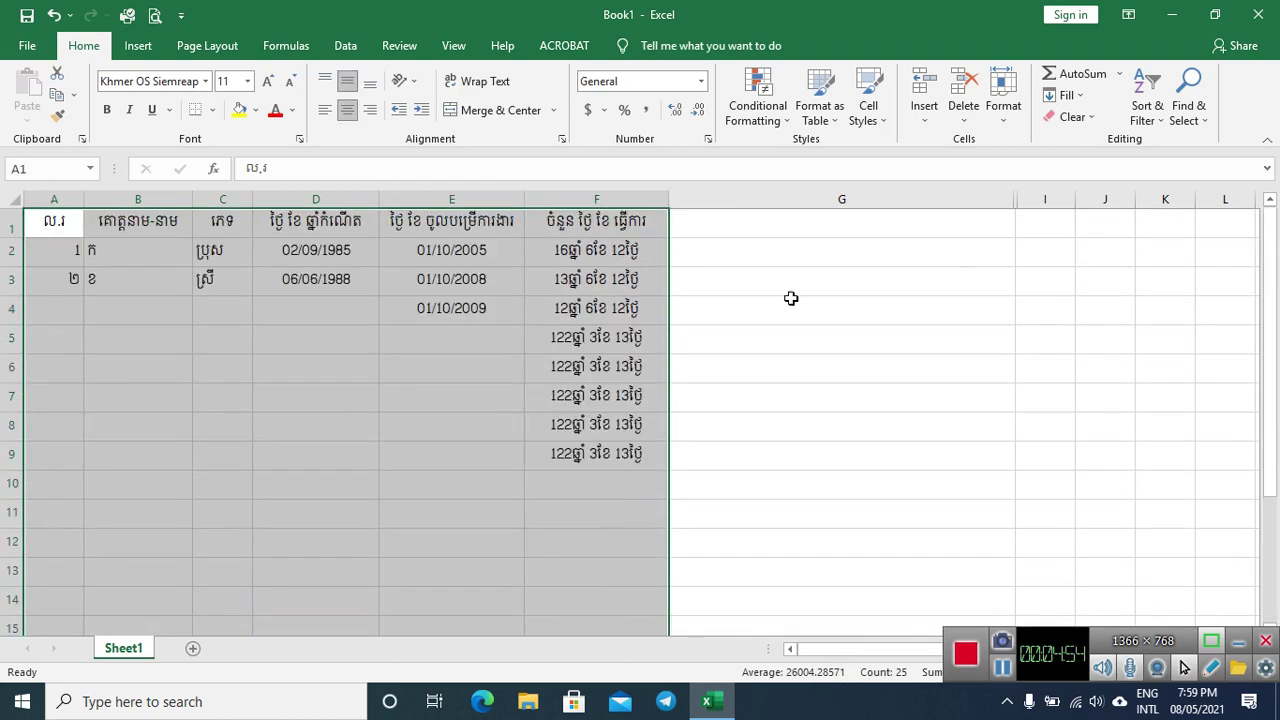